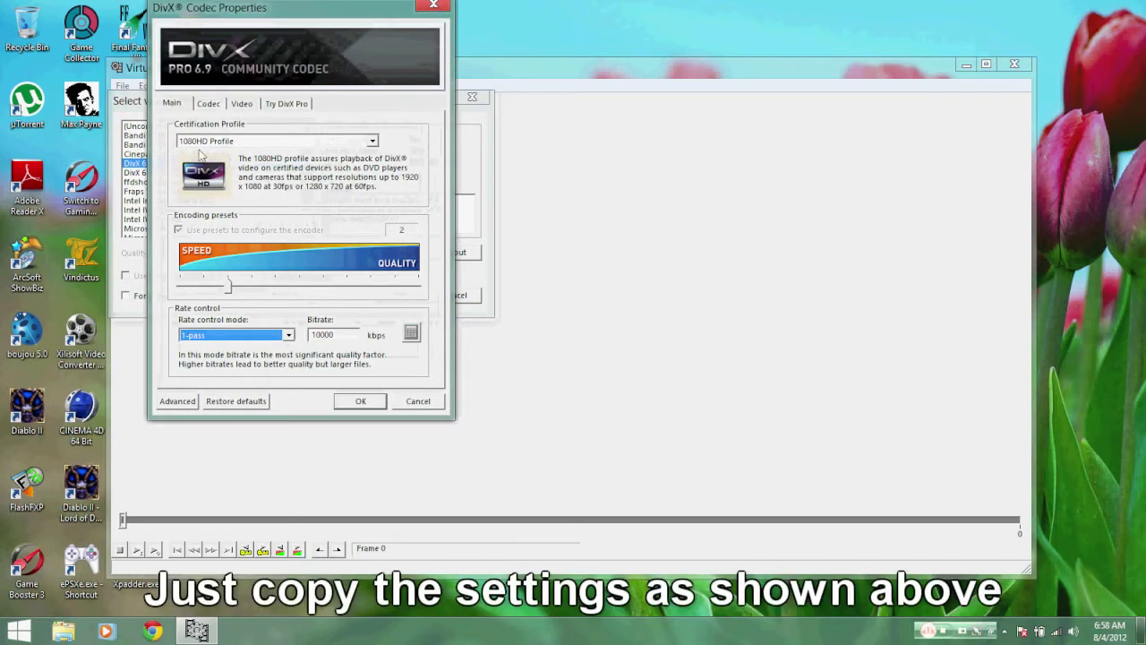
# Confirm the DivX 6.9.2 video compression with 1080HD Profile, encoding preset 2, 1-pass rate control and a 10000 kbps bitrate.
pyautogui.moveTo(225, 289)
pyautogui.mouseDown()
pyautogui.moveTo(320, 289)
pyautogui.moveTo(205, 288)
pyautogui.moveTo(231, 286)
pyautogui.mouseUp()
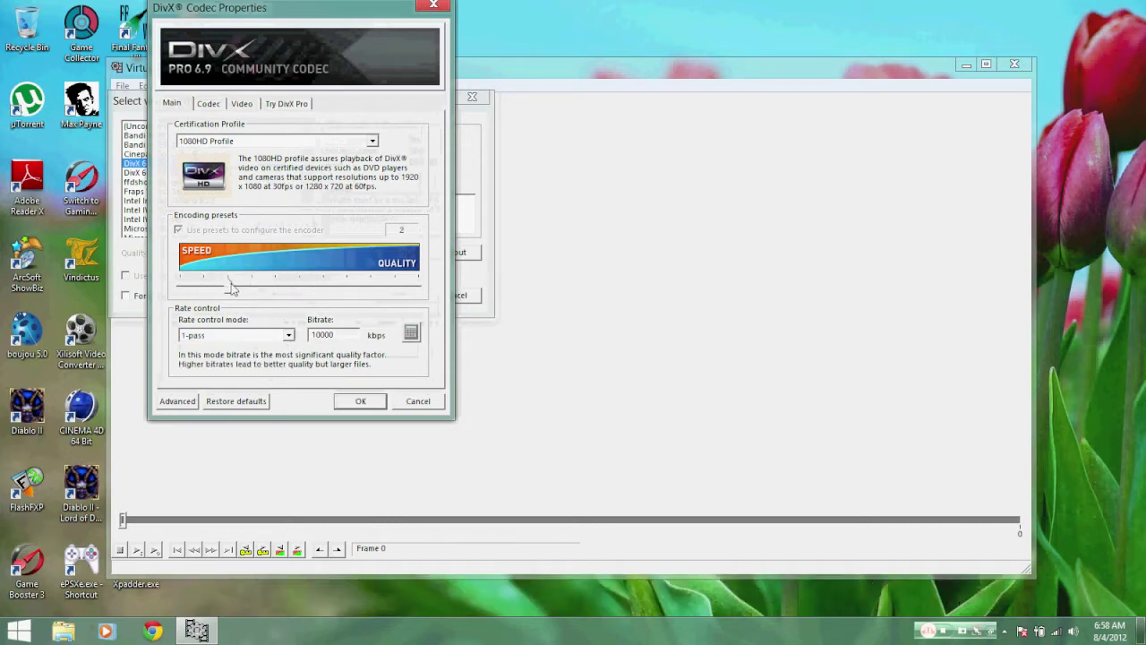
pyautogui.moveTo(343, 335); pyautogui.dragTo(295, 335)
pyautogui.click(359, 402)
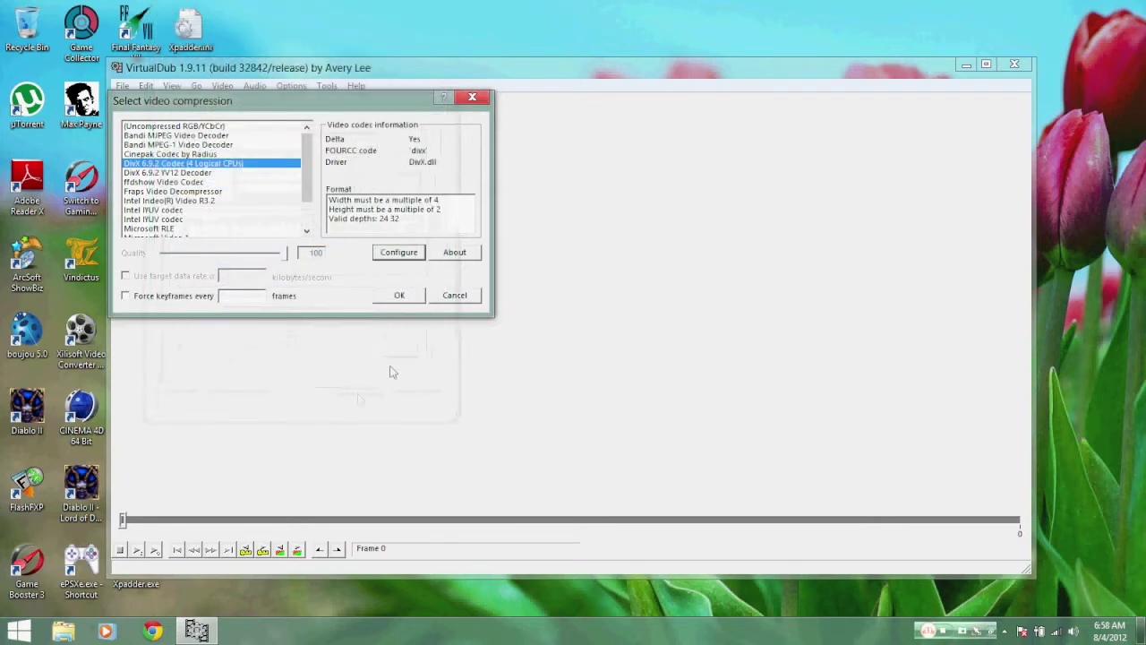
pyautogui.click(399, 295)
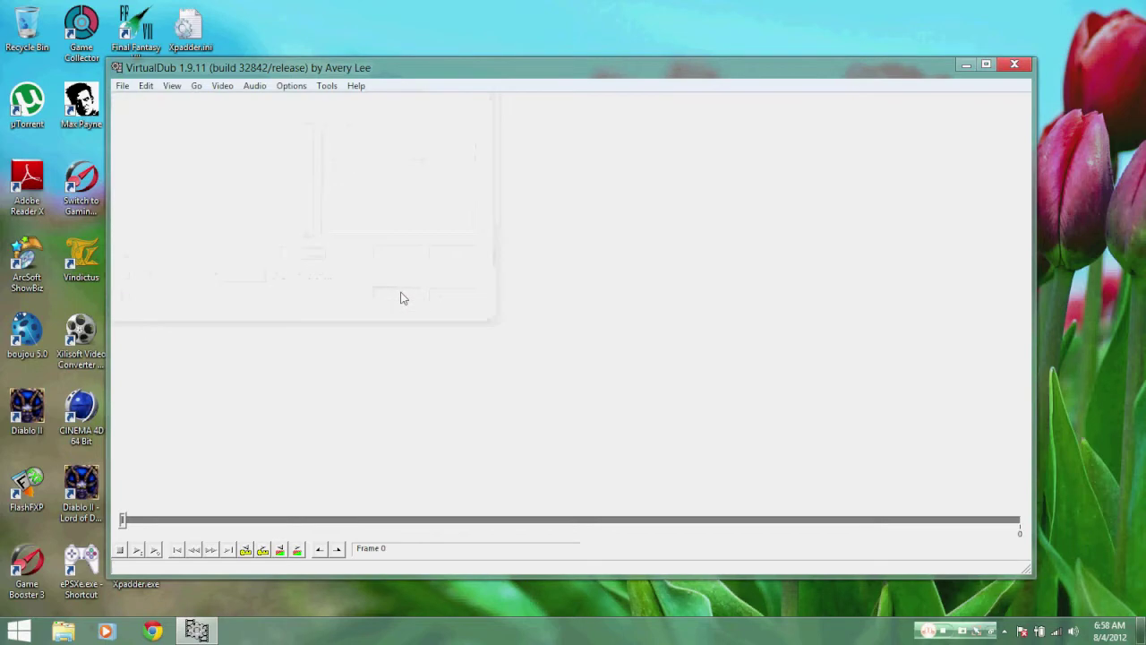
# Set the audio to full processing mode.
pyautogui.click(254, 86)
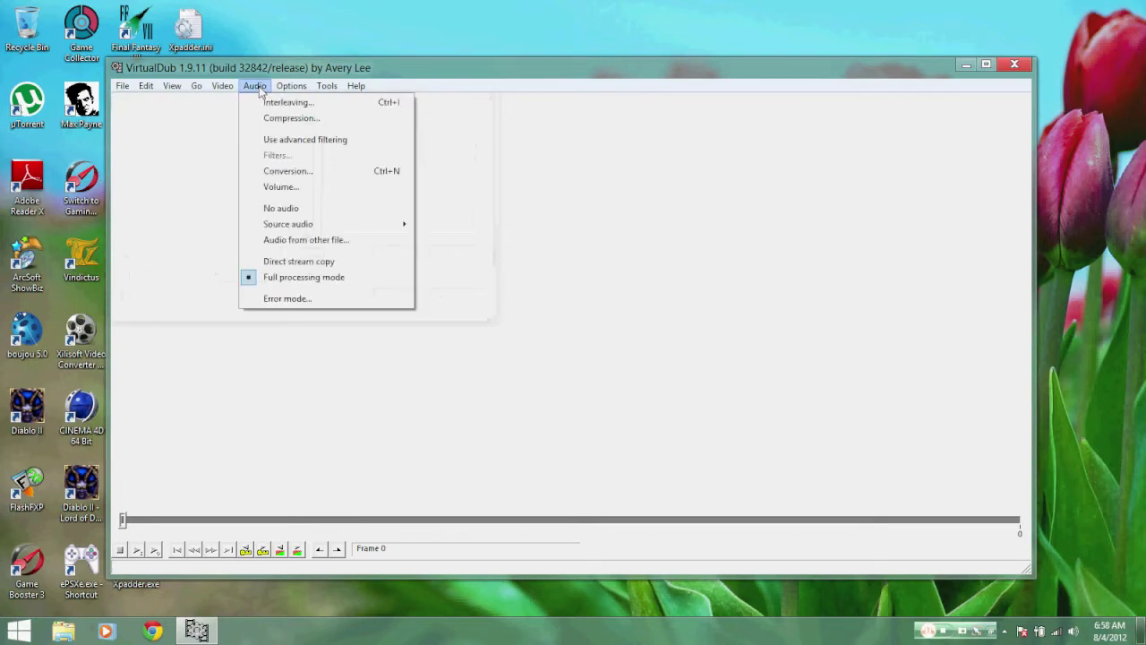
pyautogui.click(289, 267)
pyautogui.click(255, 86)
pyautogui.click(313, 278)
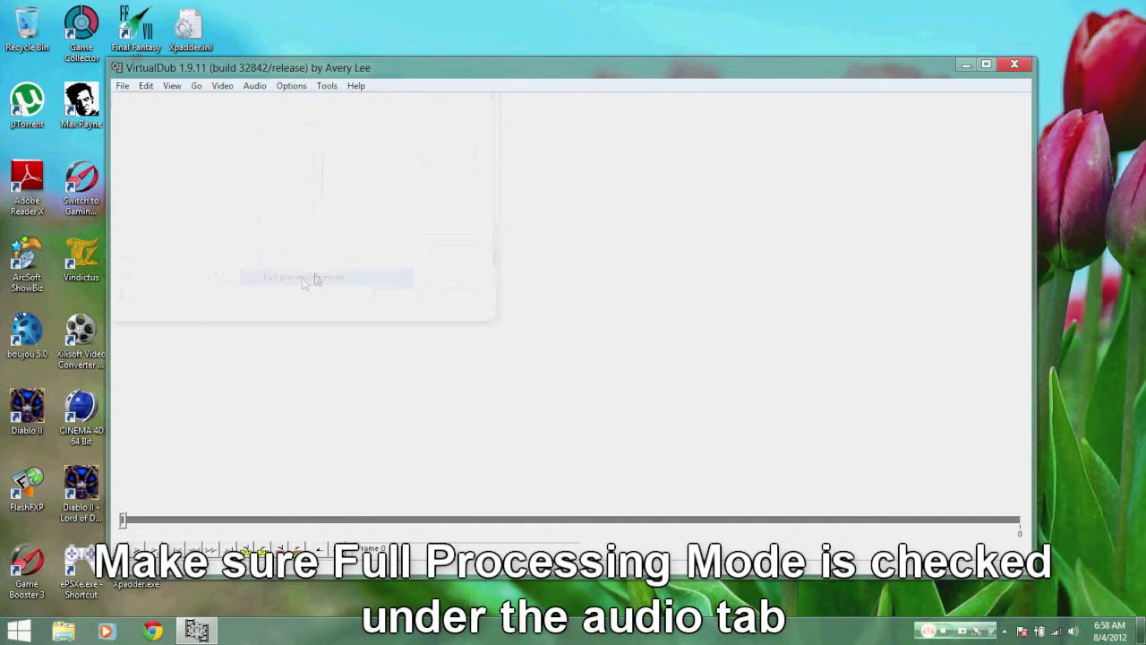
pyautogui.click(255, 86)
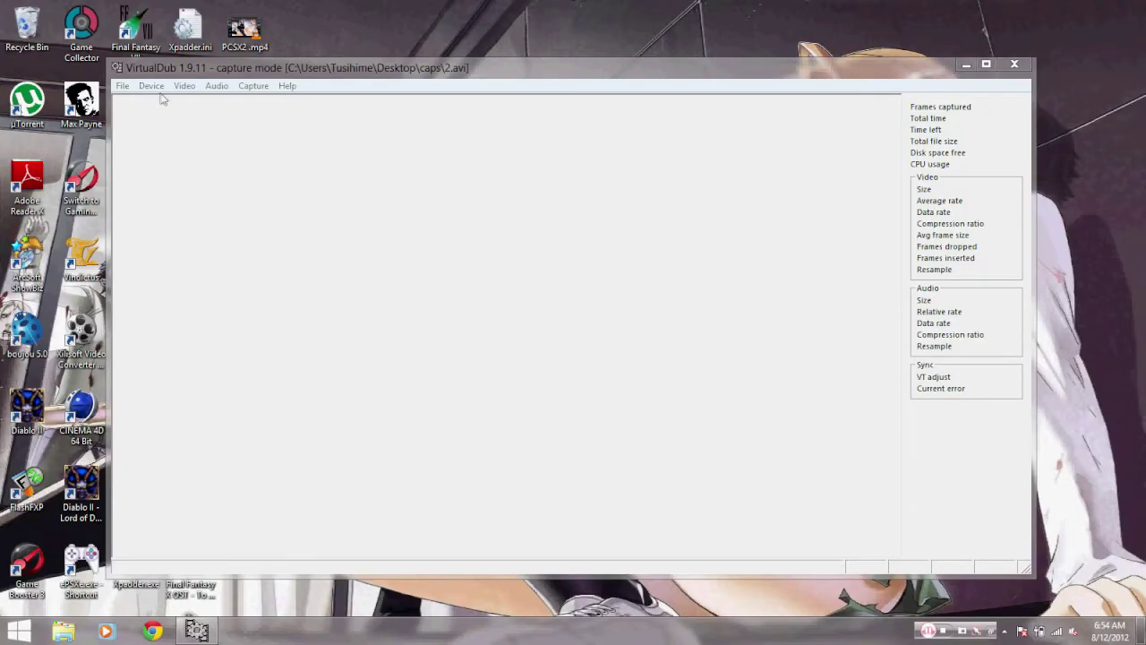
# Connect the Dazzle DVC100 Video (DirectShow) capture device and check which audio capture device is selected.
pyautogui.click(152, 85)
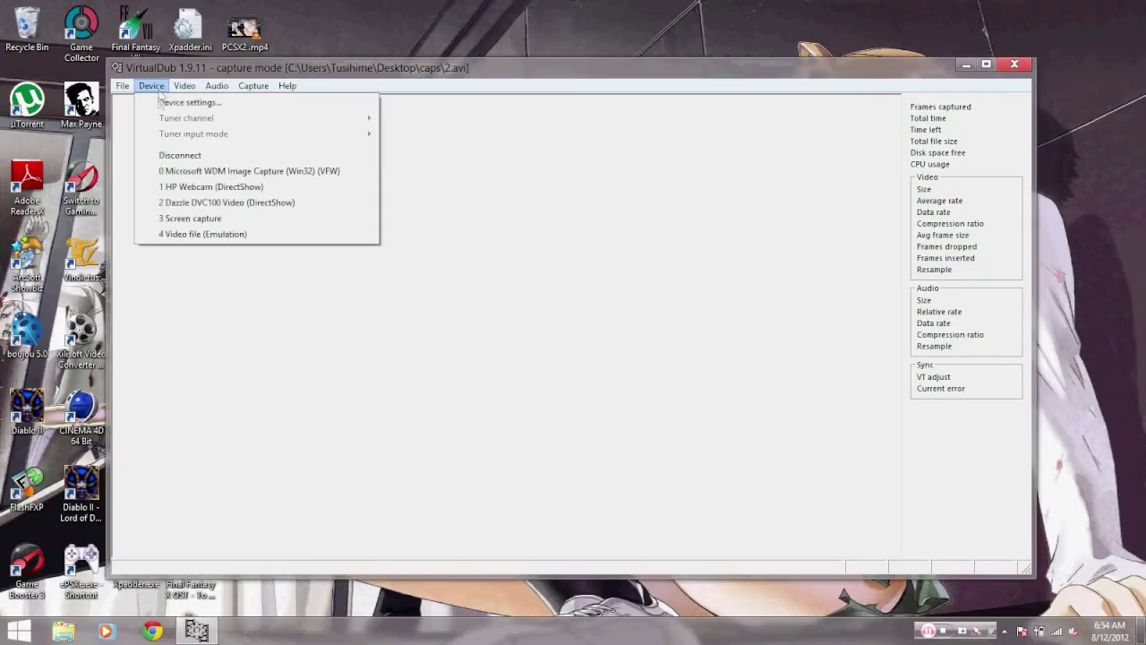
pyautogui.click(204, 204)
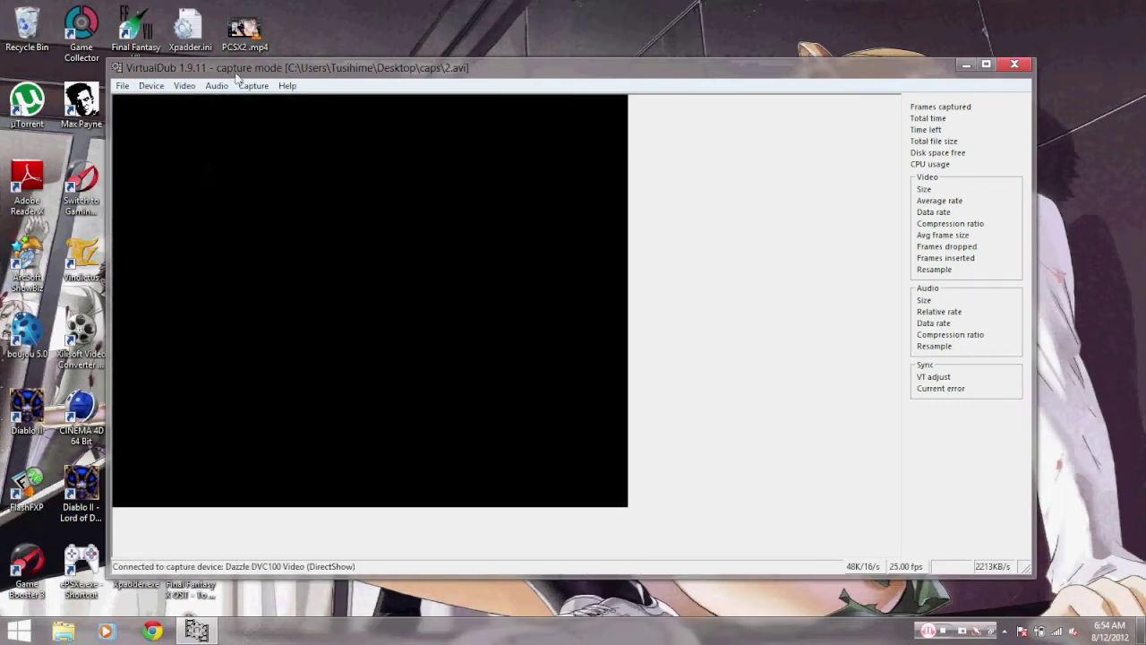
pyautogui.click(217, 85)
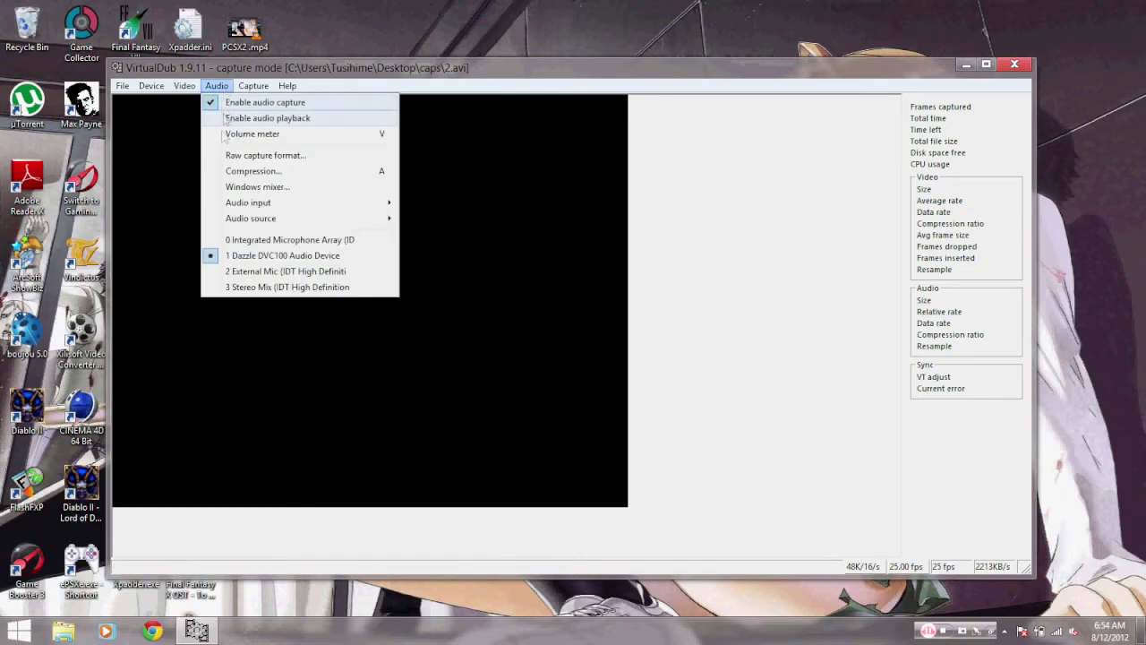
pyautogui.click(187, 259)
# Confirm DivX 6.9.2 as the capture video compression with 1080HD Profile, encoding preset 2, 1-pass rate control and a 10000 kbps bitrate.
pyautogui.click(185, 86)
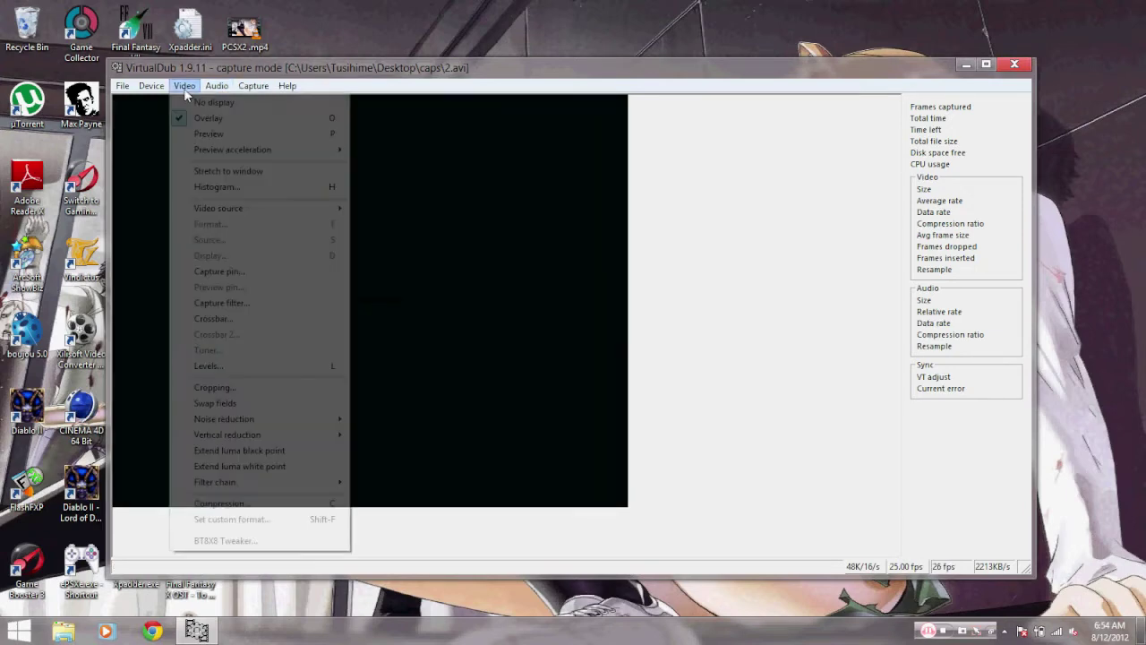
pyautogui.moveTo(199, 208)
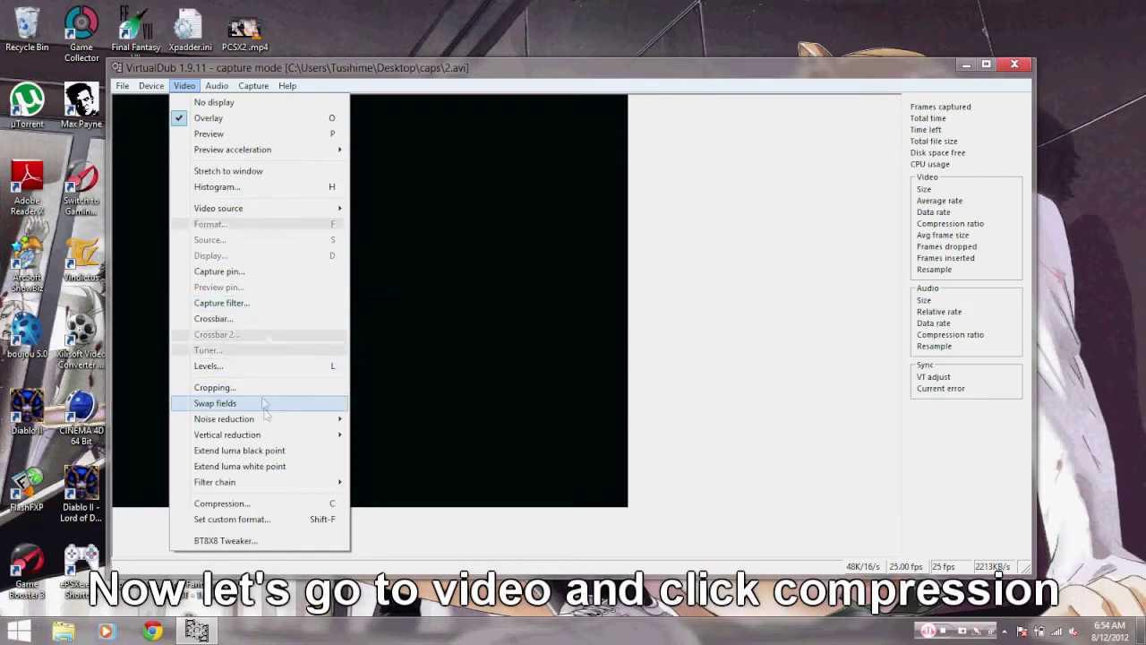
pyautogui.click(248, 508)
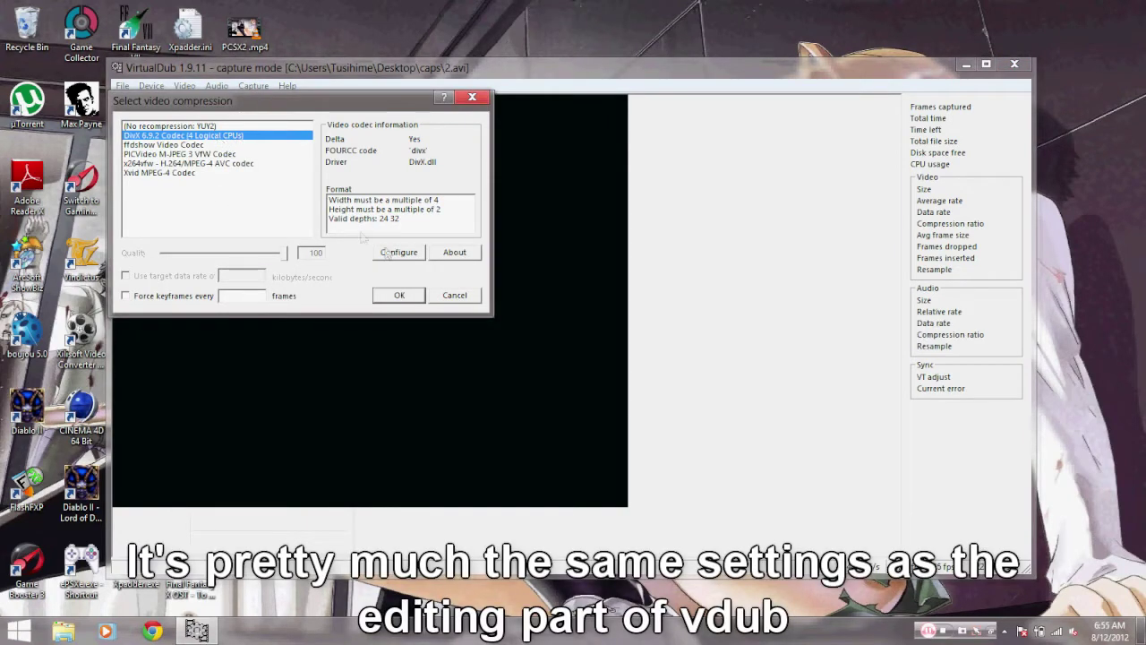
pyautogui.click(394, 254)
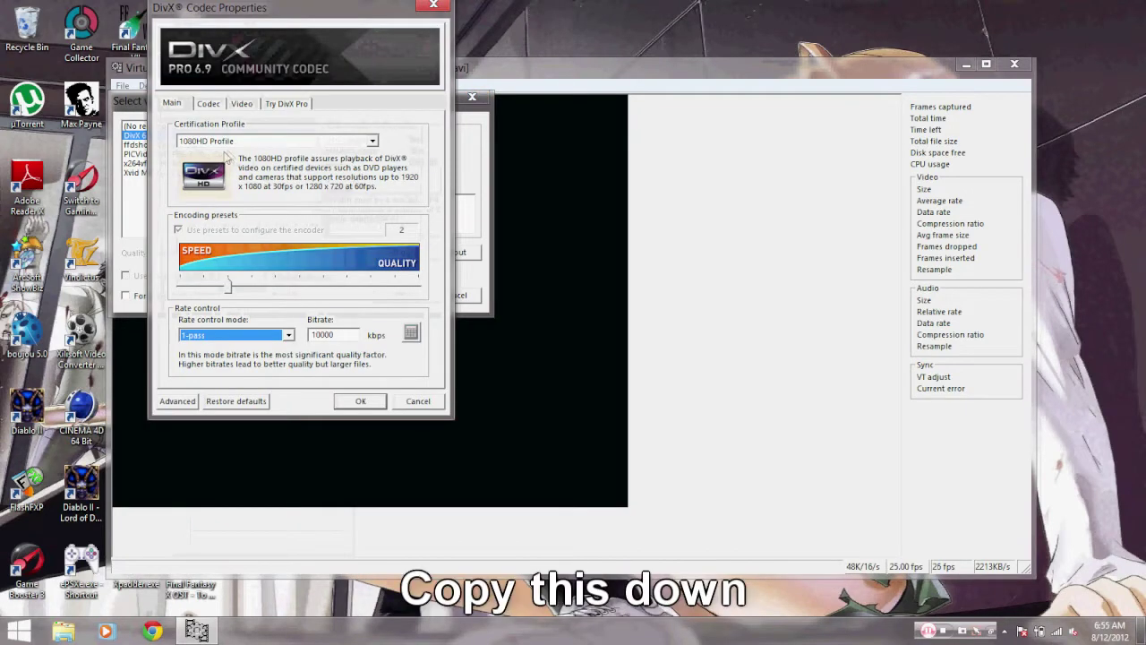
pyautogui.click(230, 289)
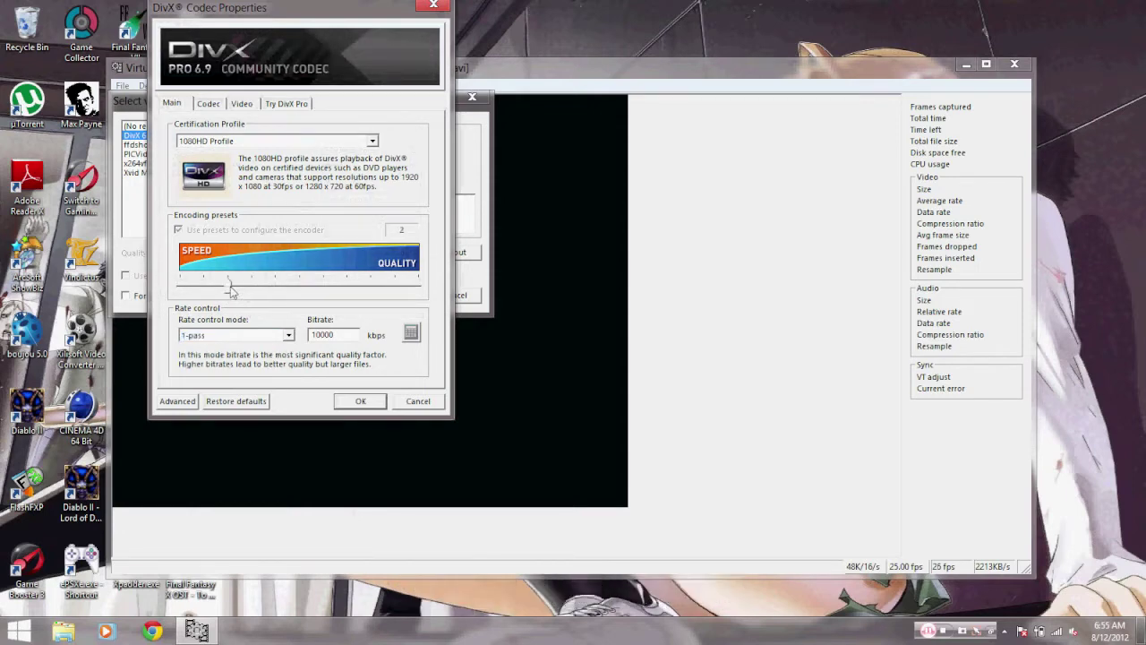
pyautogui.click(287, 336)
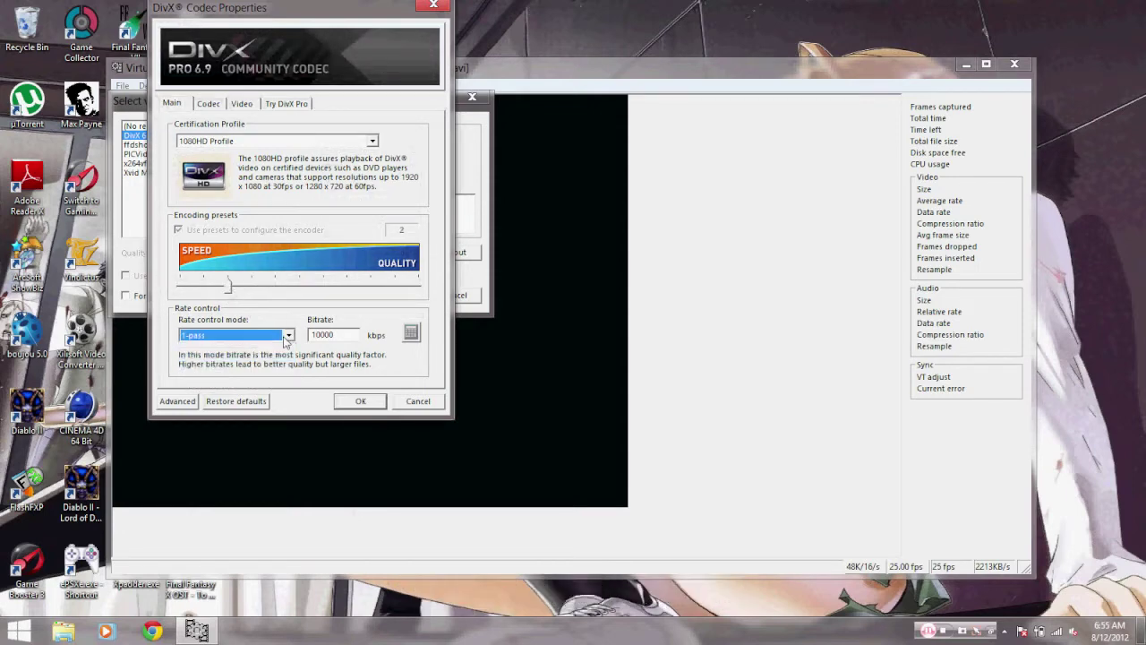
pyautogui.doubleClick(338, 335)
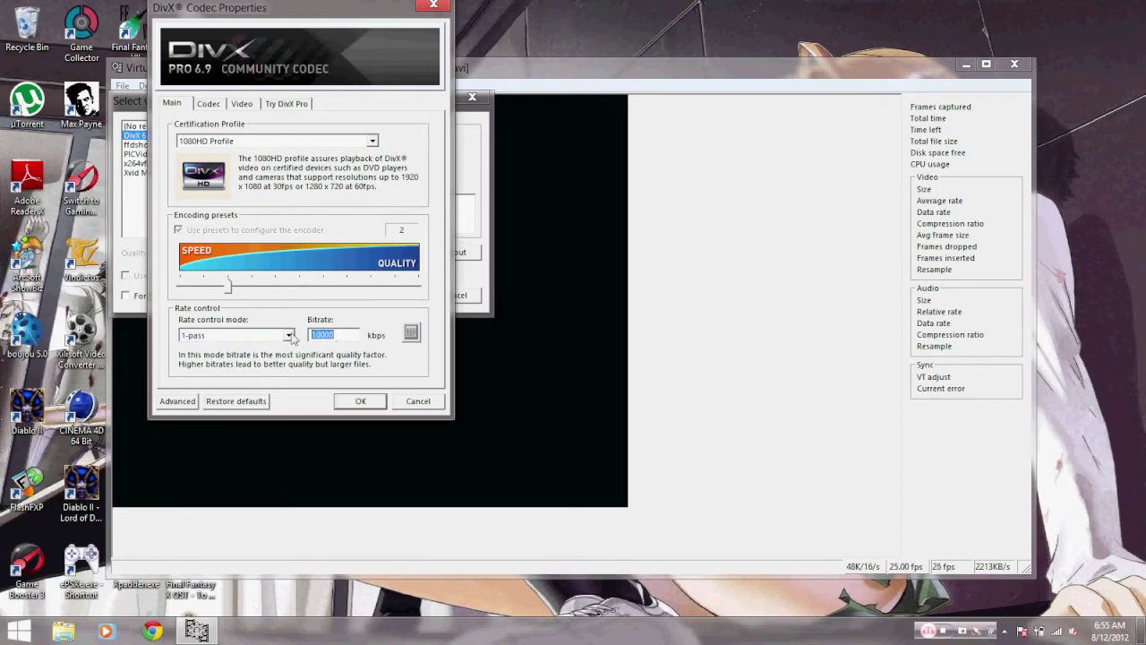
pyautogui.click(357, 402)
pyautogui.click(395, 299)
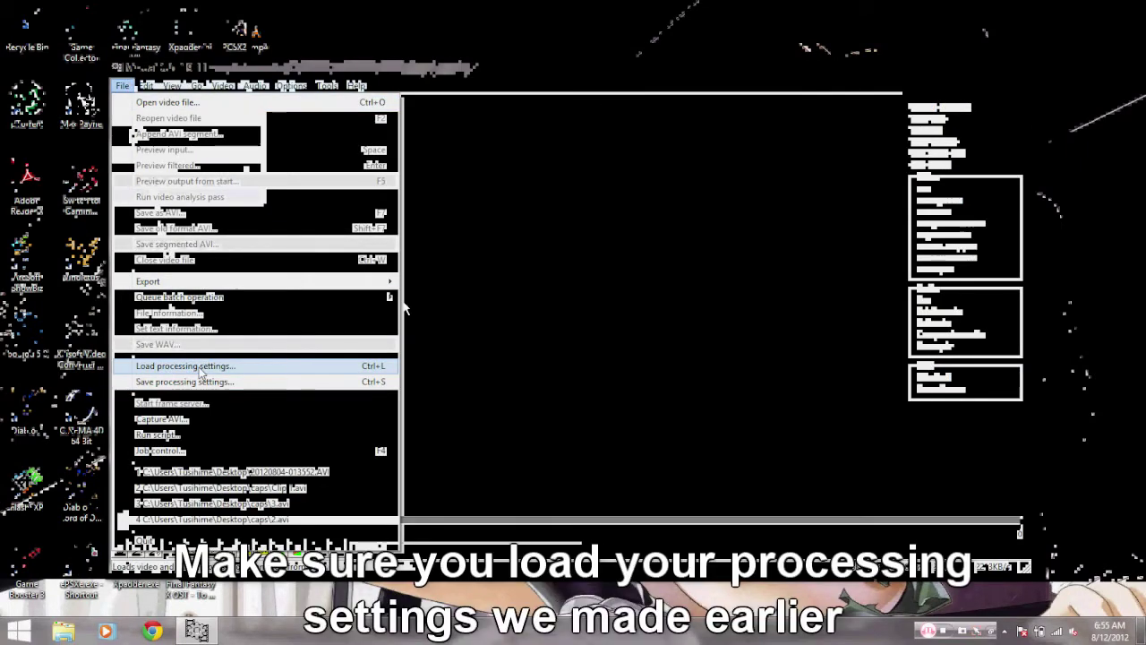
# Load the processing settings from CONFIG.vcf in the Virtual Dub folder.
pyautogui.click(201, 371)
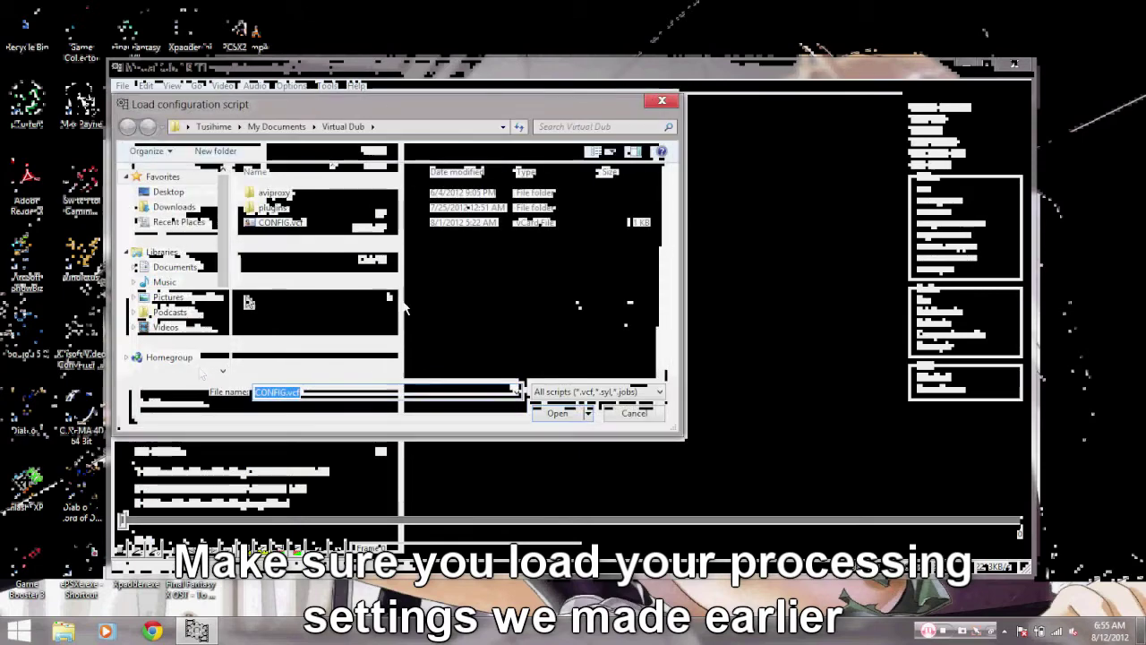
pyautogui.click(273, 223)
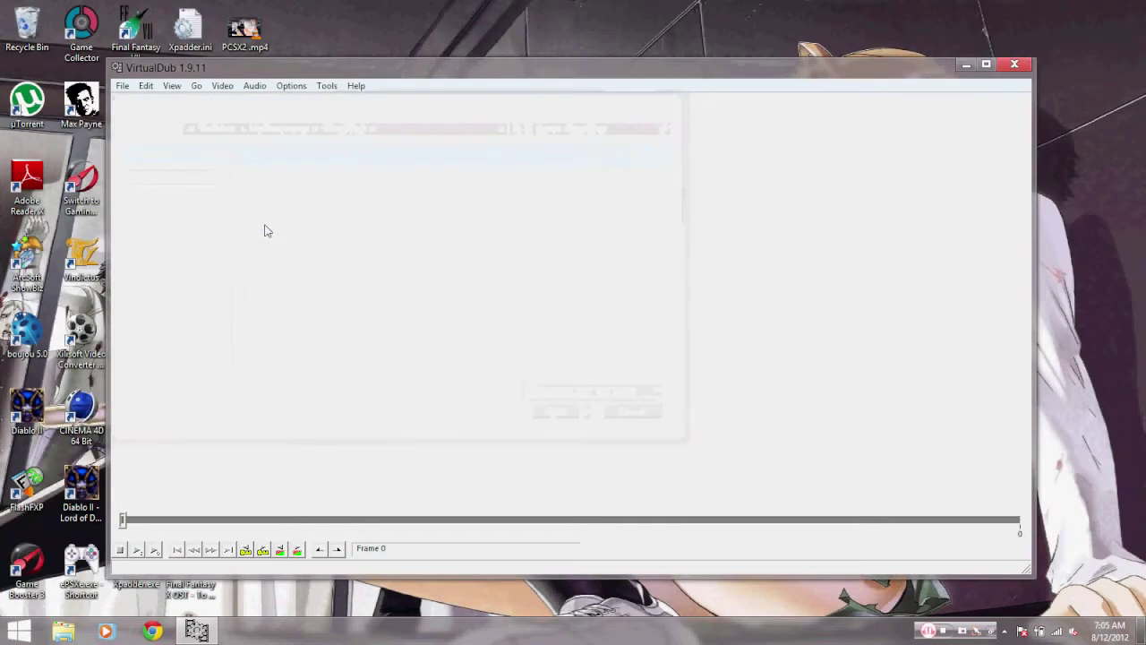
# Open the video file Superman Academy.avi from the Superman montage folder in My Videos.
pyautogui.click(122, 86)
pyautogui.click(168, 102)
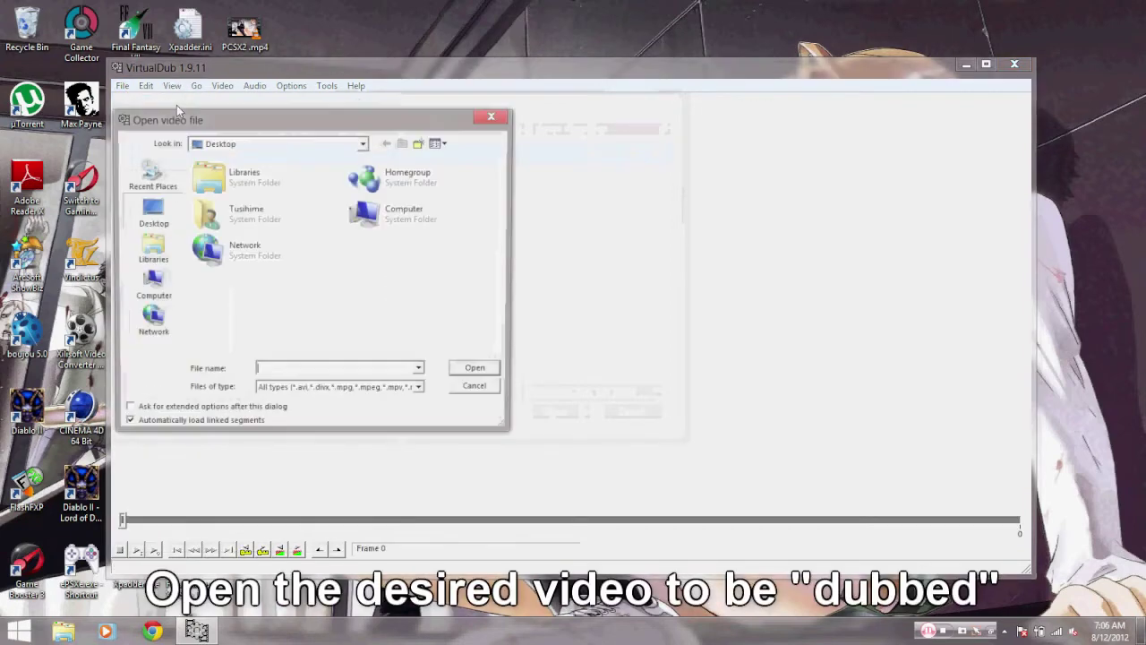
pyautogui.doubleClick(244, 213)
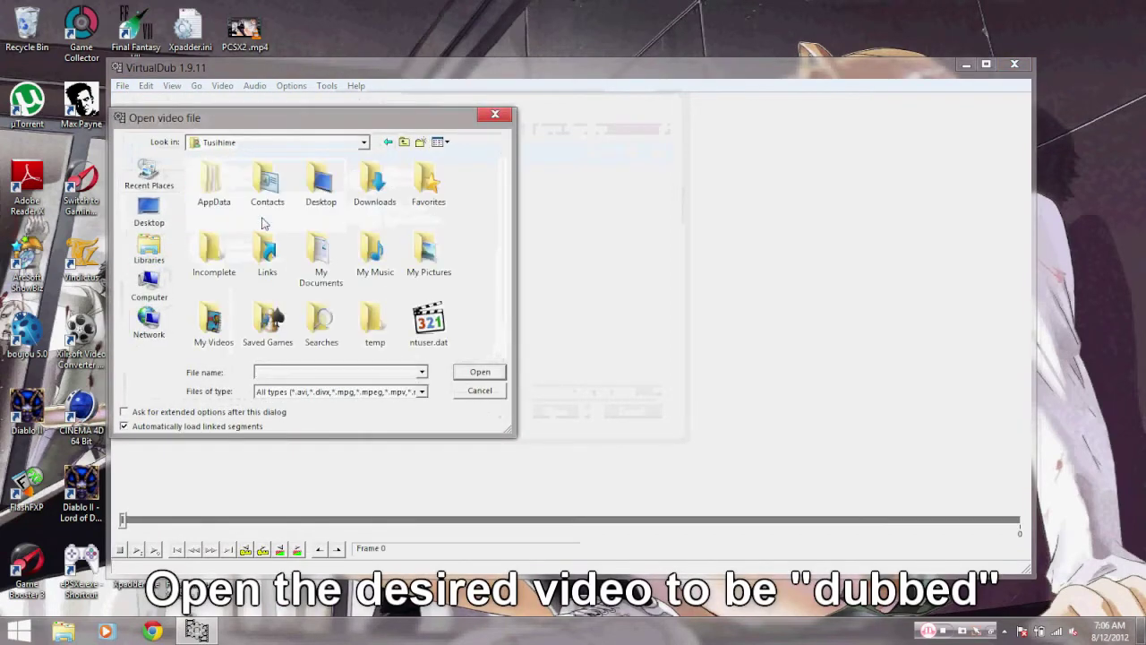
pyautogui.doubleClick(222, 324)
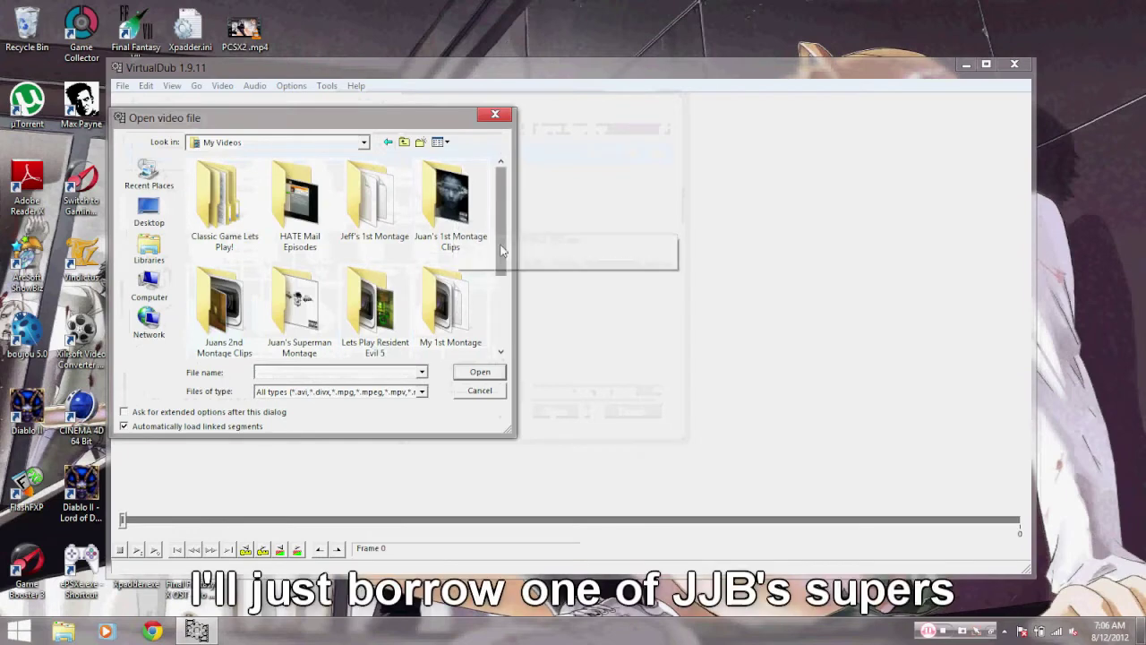
pyautogui.scroll(-2, 488, 278)
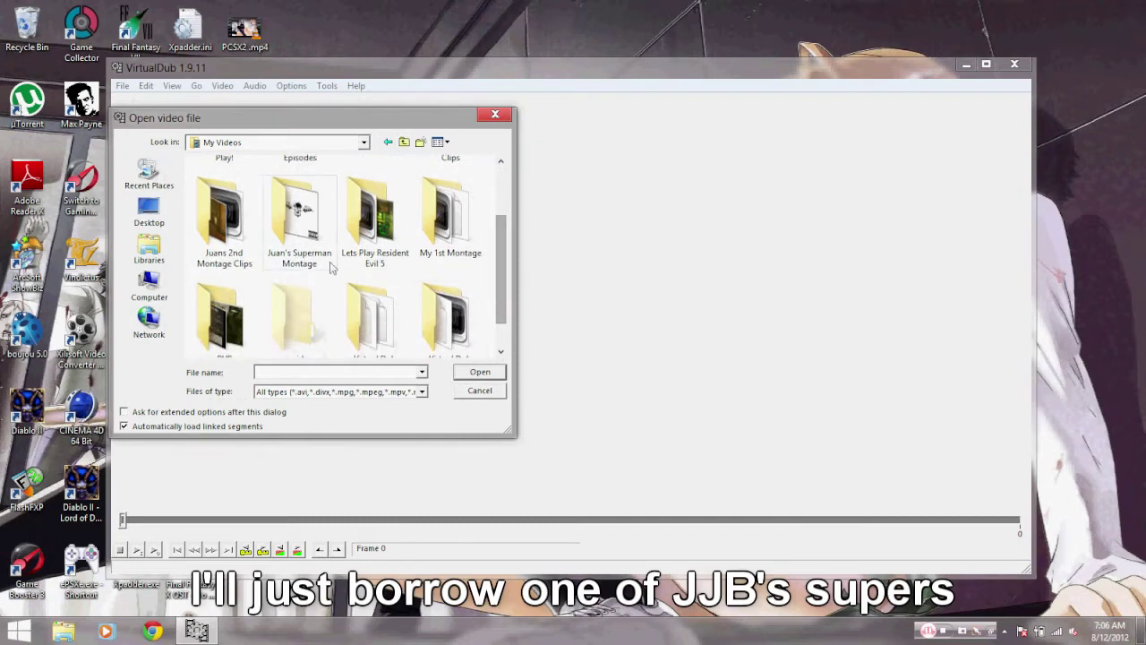
pyautogui.doubleClick(304, 234)
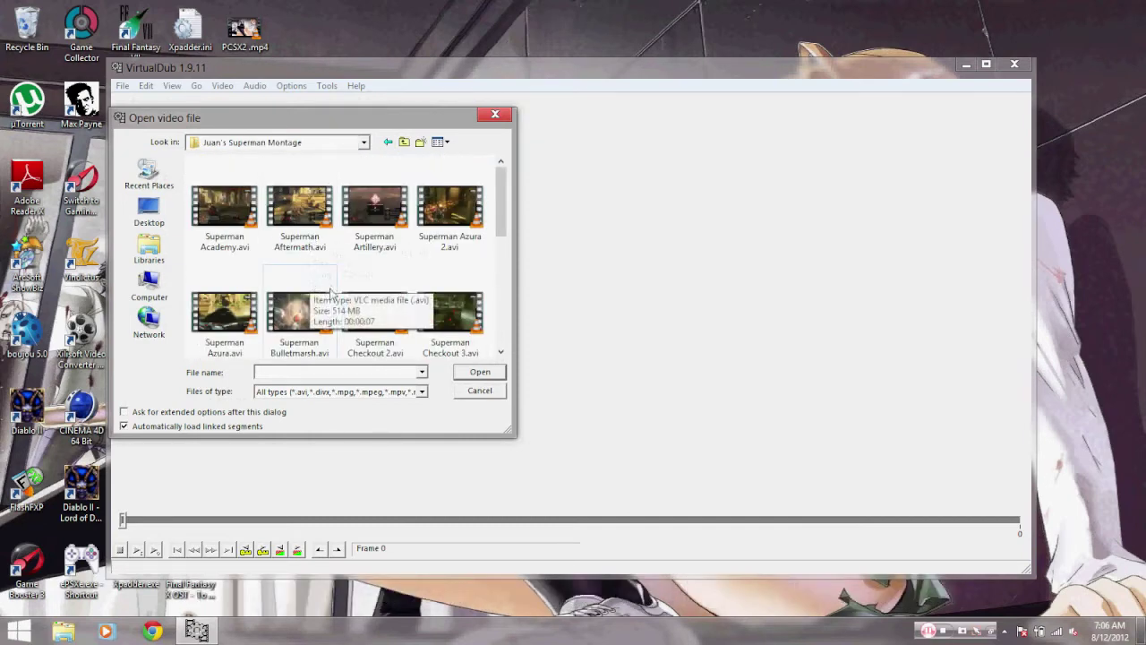
pyautogui.doubleClick(236, 217)
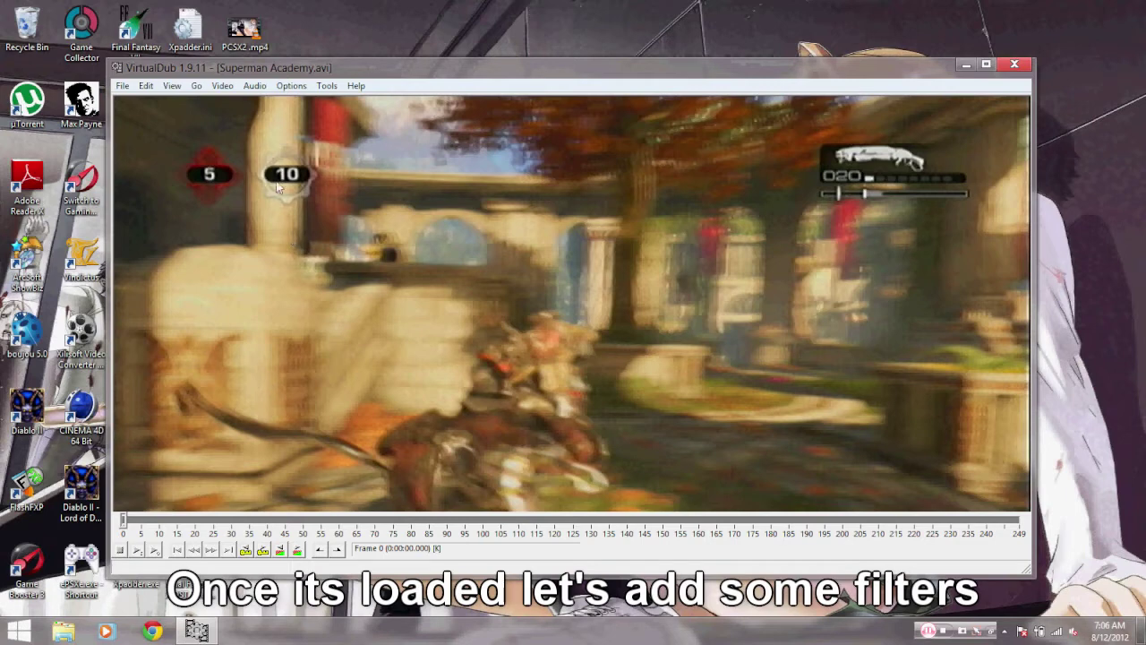
# Add a deinterlace filter to the video using the Yadif algorithm and keeping the top field.
pyautogui.click(223, 86)
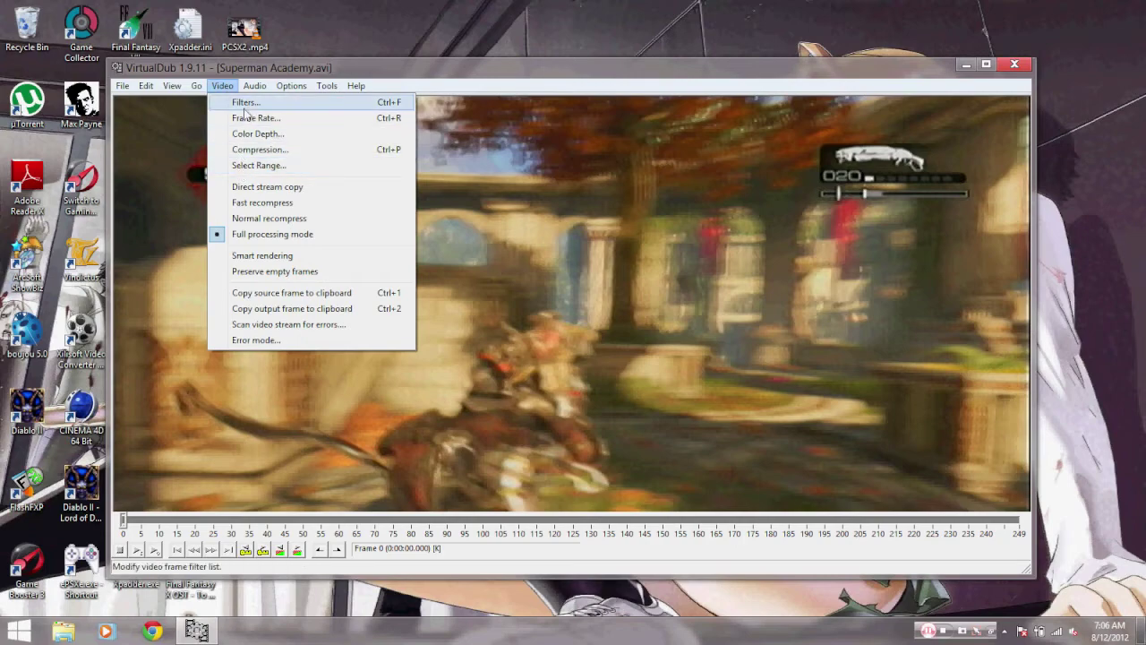
pyautogui.click(245, 108)
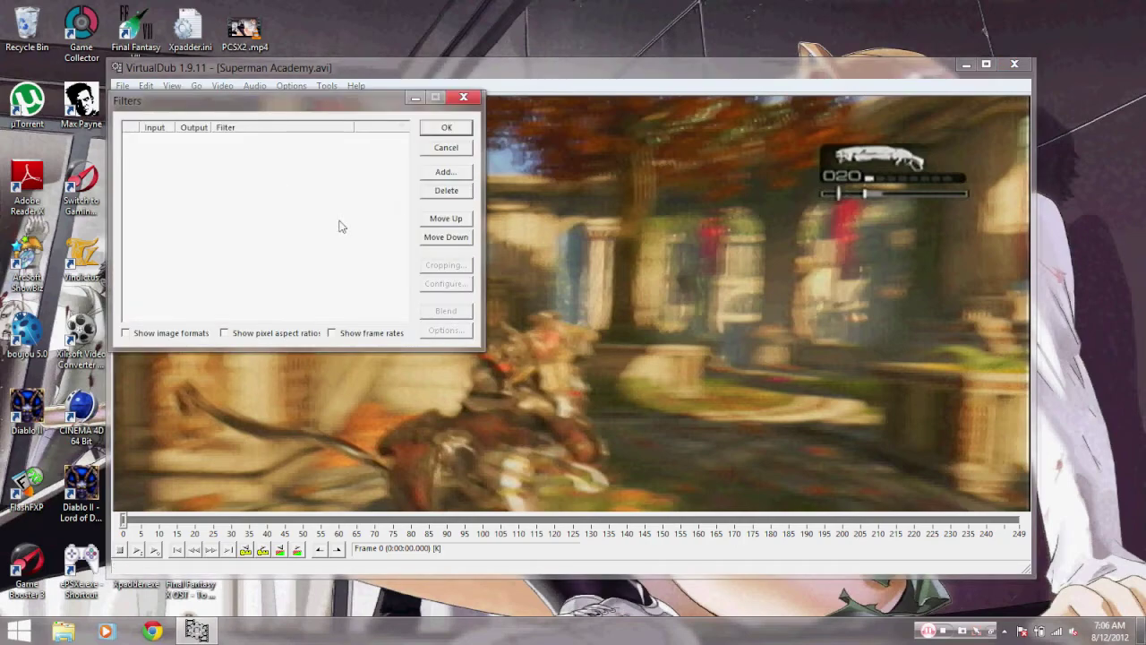
pyautogui.click(444, 173)
pyautogui.moveTo(394, 193); pyautogui.dragTo(394, 204)
pyautogui.scroll(-1, 395, 204)
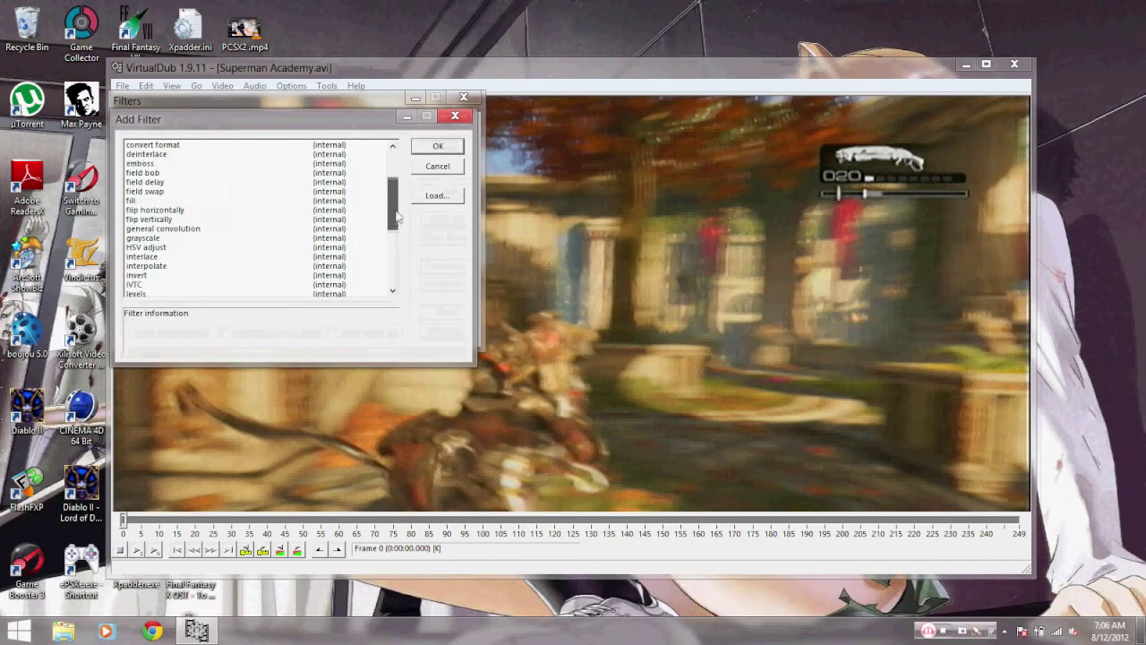
pyautogui.scroll(2, 396, 205)
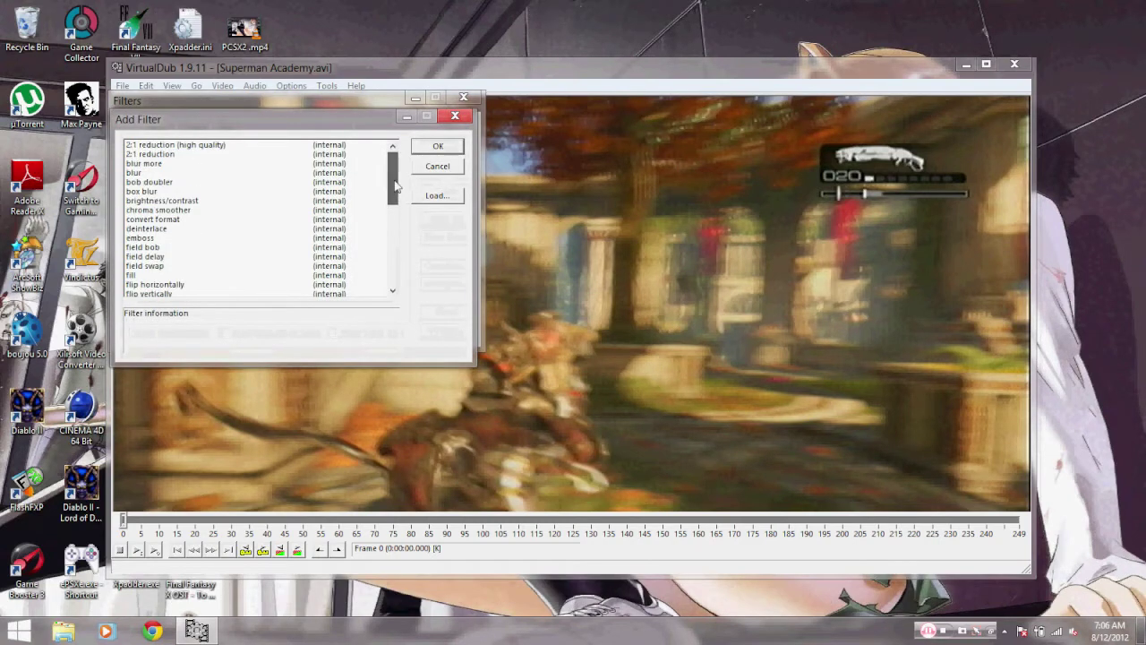
pyautogui.click(164, 231)
pyautogui.click(439, 148)
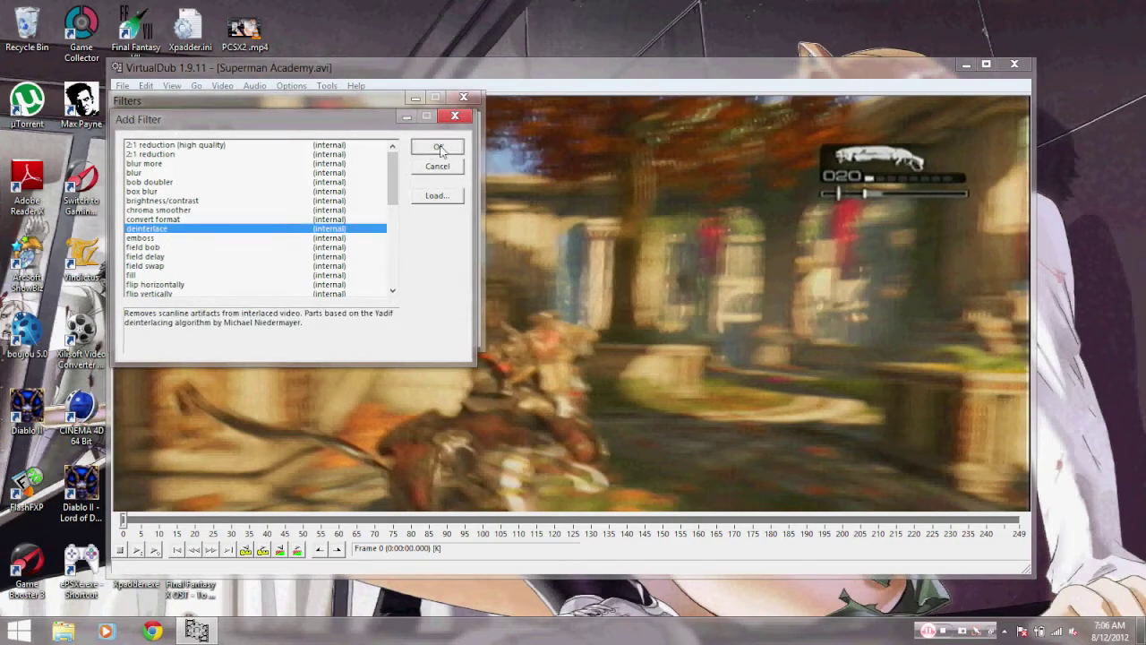
pyautogui.click(428, 269)
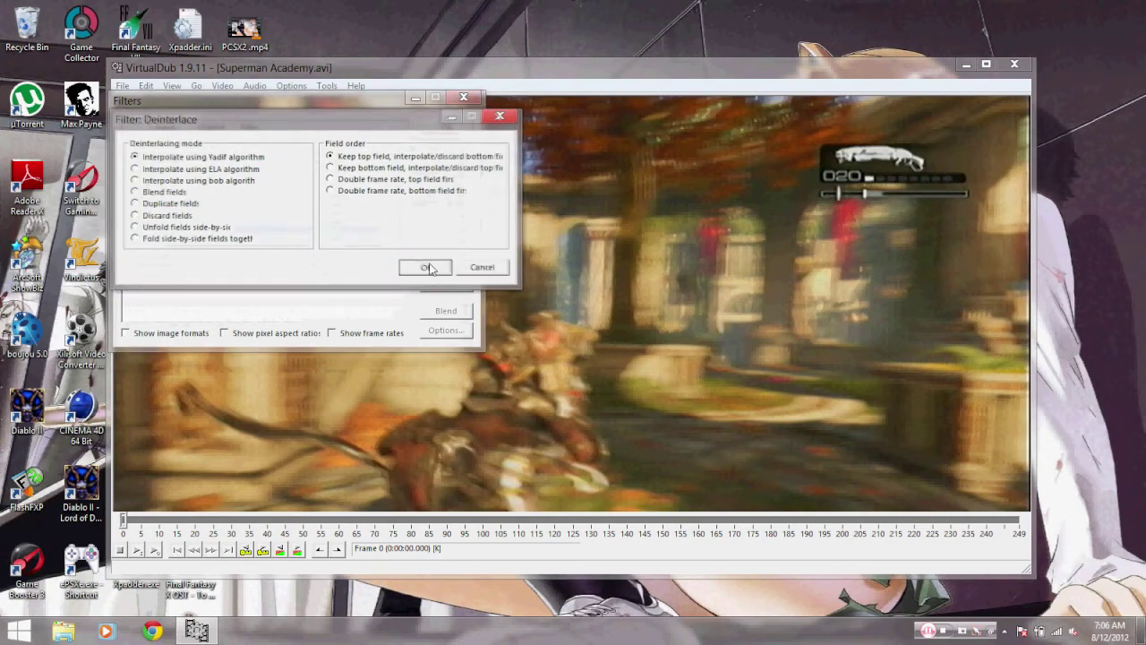
# Add the internal resize filter to the filter chain after deinterlace.
pyautogui.click(441, 172)
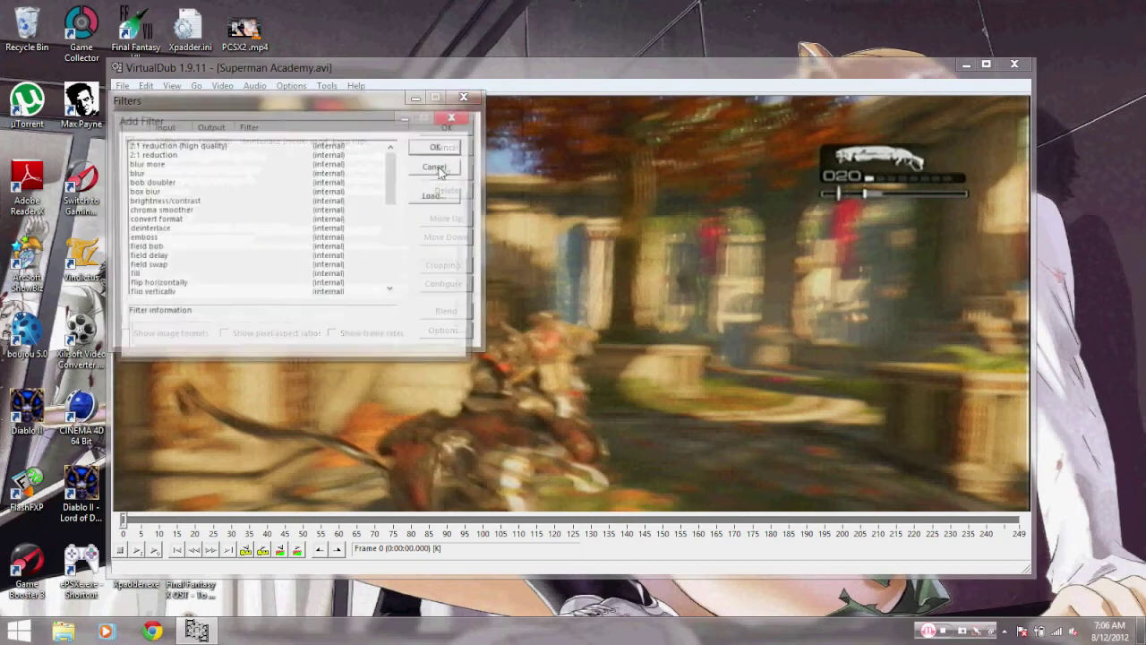
pyautogui.moveTo(395, 191); pyautogui.dragTo(395, 252)
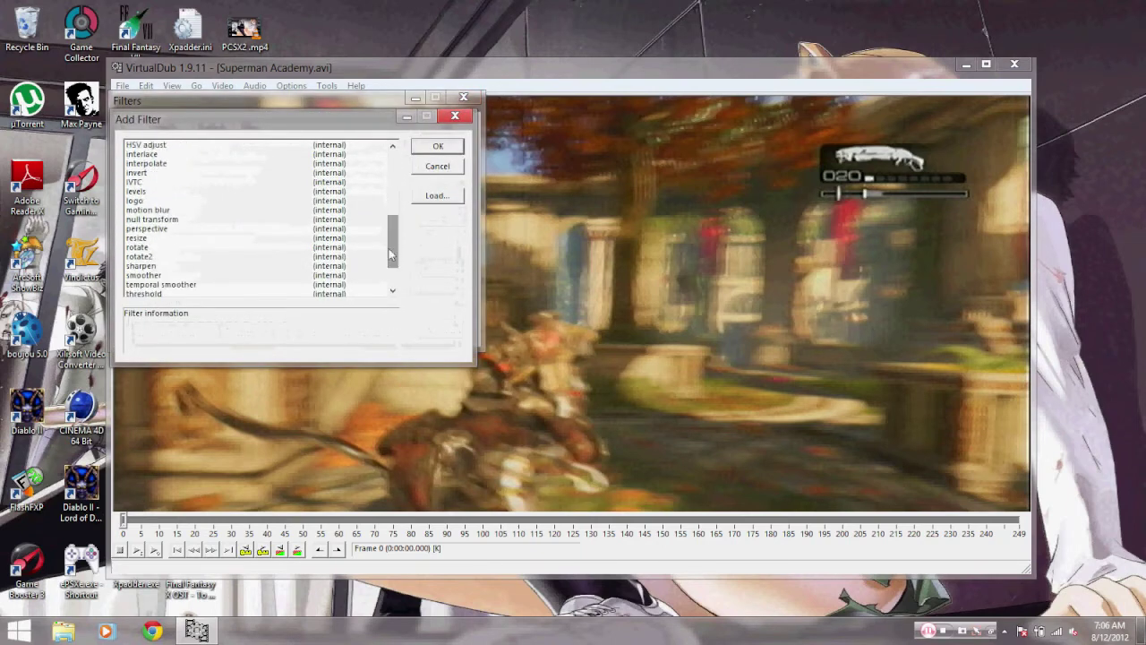
pyautogui.click(353, 238)
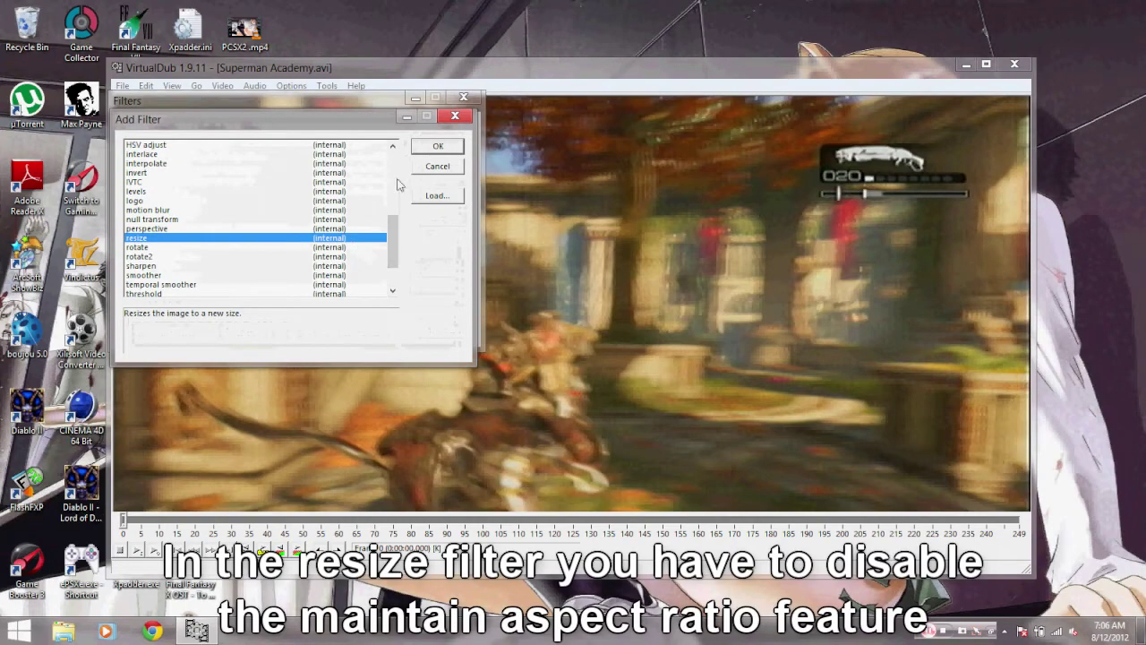
pyautogui.click(425, 151)
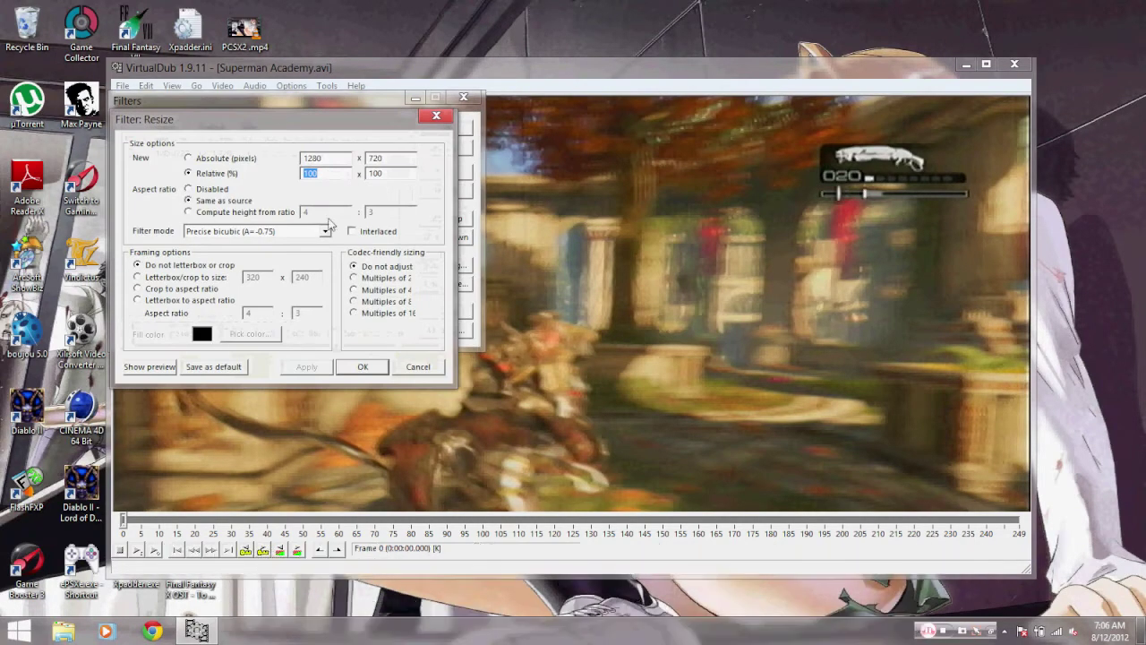
# Set the resize filter to an absolute size of 1280 x 720 pixels with aspect ratio disabled, and accept the filter list.
pyautogui.click(204, 191)
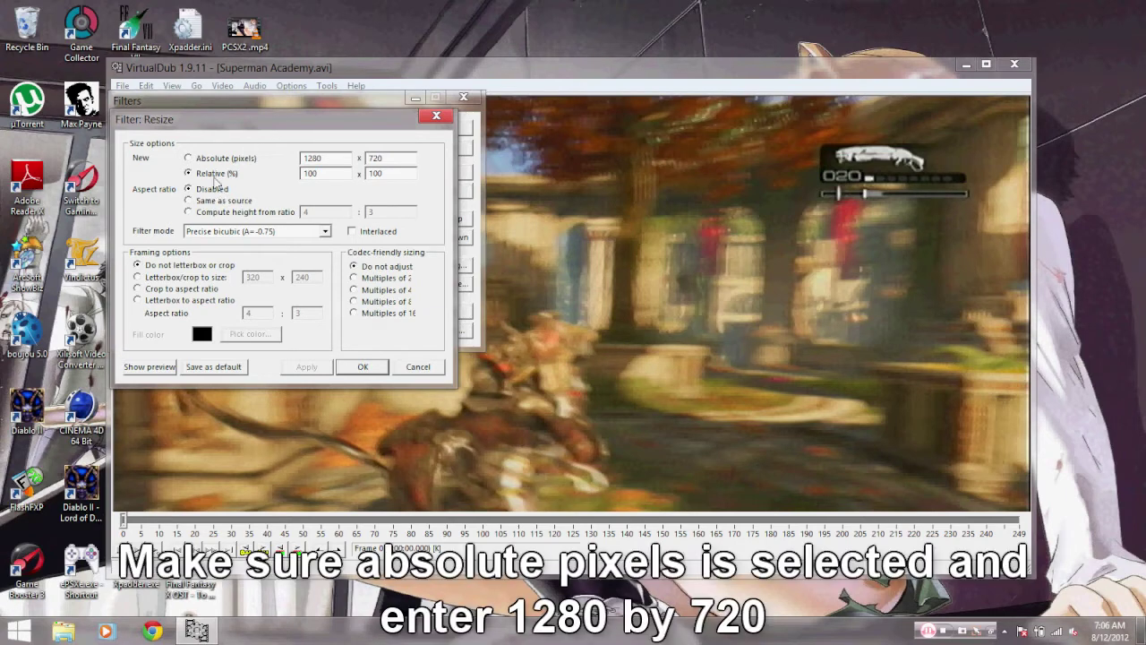
pyautogui.click(189, 159)
pyautogui.moveTo(333, 158); pyautogui.dragTo(271, 158)
pyautogui.click(347, 162)
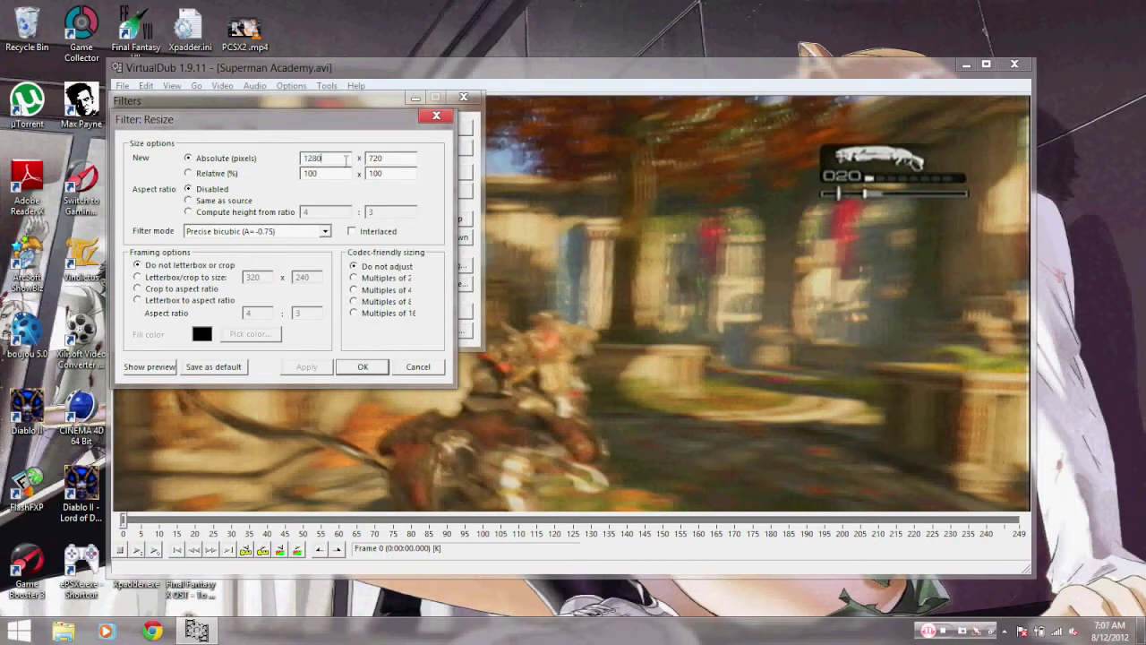
pyautogui.moveTo(399, 161); pyautogui.dragTo(351, 159)
pyautogui.click(332, 156)
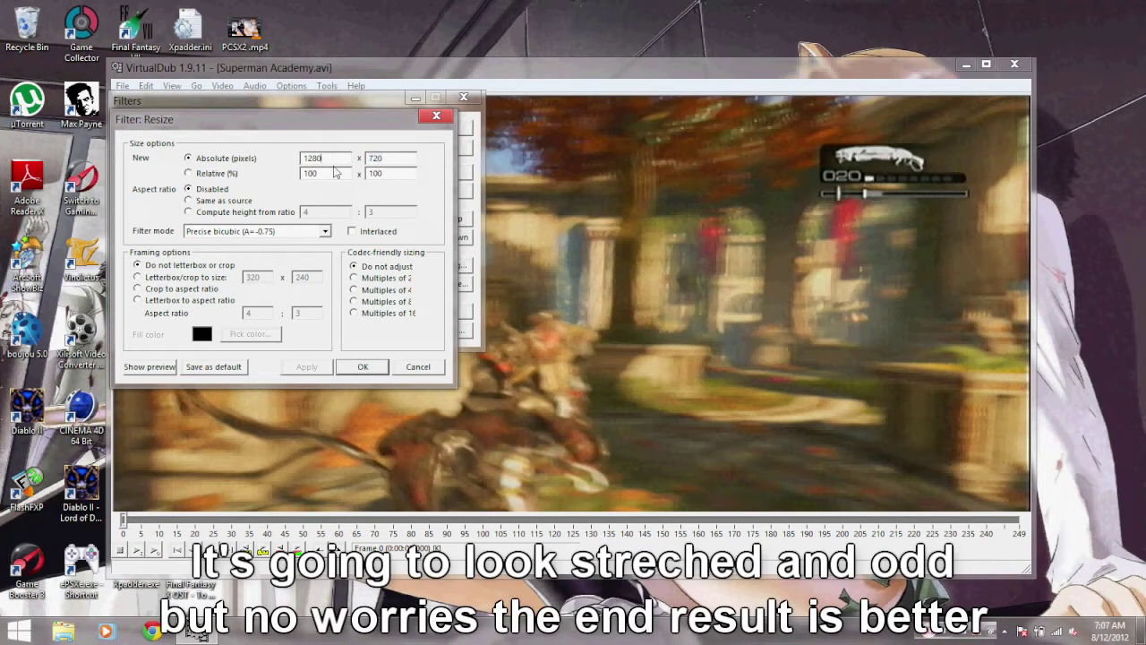
pyautogui.click(362, 367)
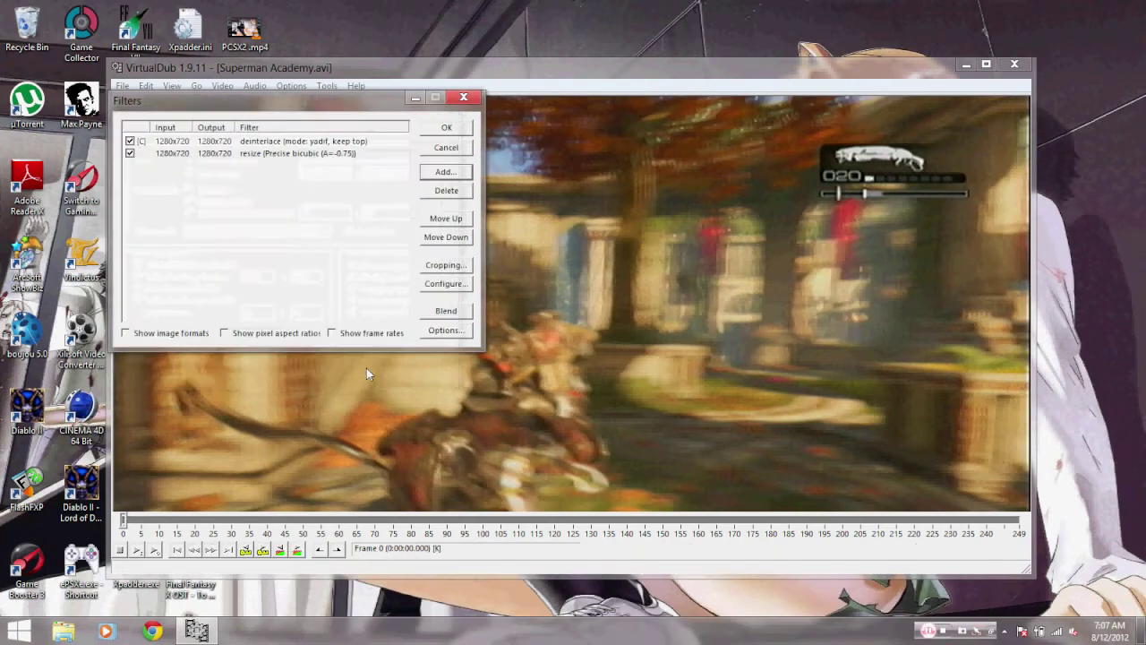
pyautogui.click(446, 130)
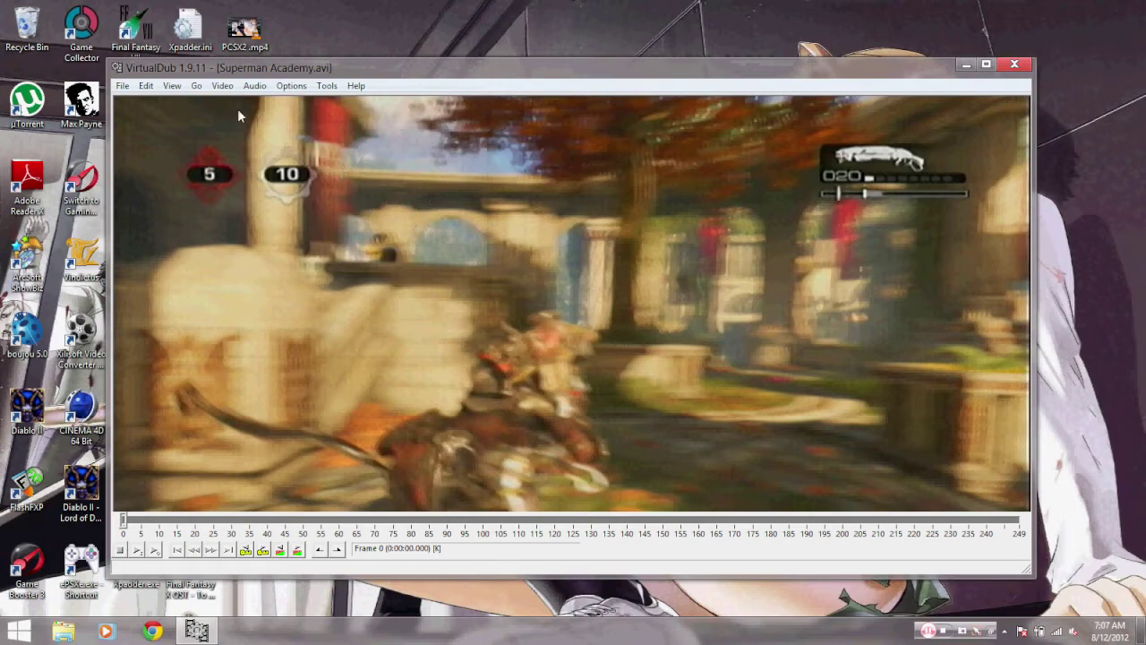
# Save the filtered video as an AVI named Superman Academy.avi on the Desktop.
pyautogui.click(122, 85)
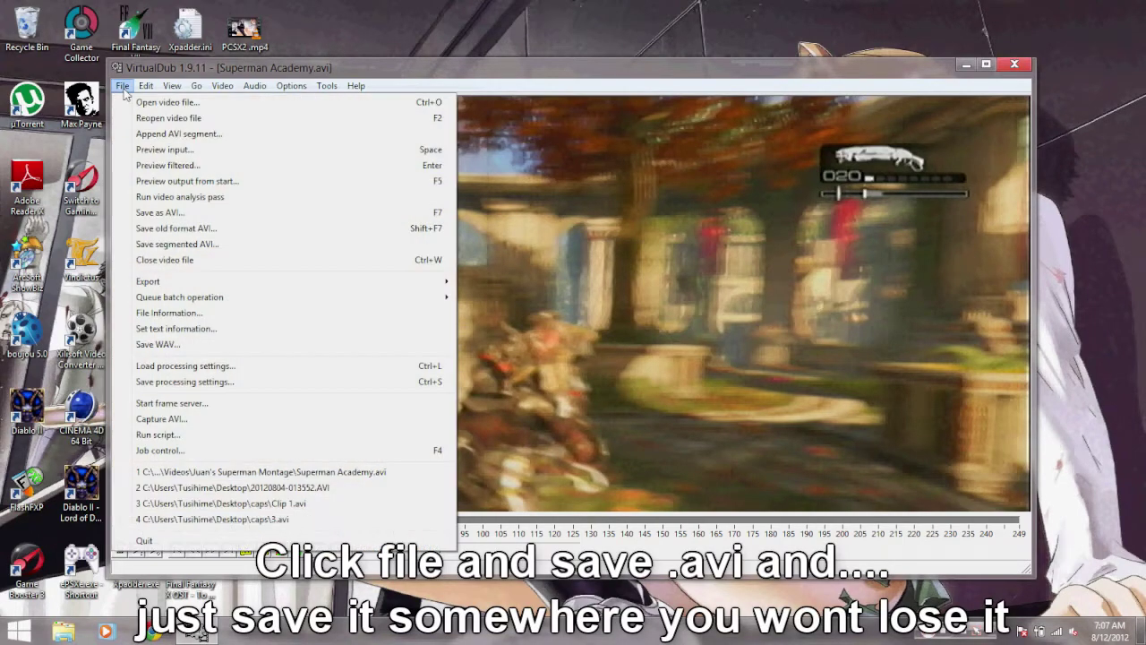
pyautogui.click(188, 214)
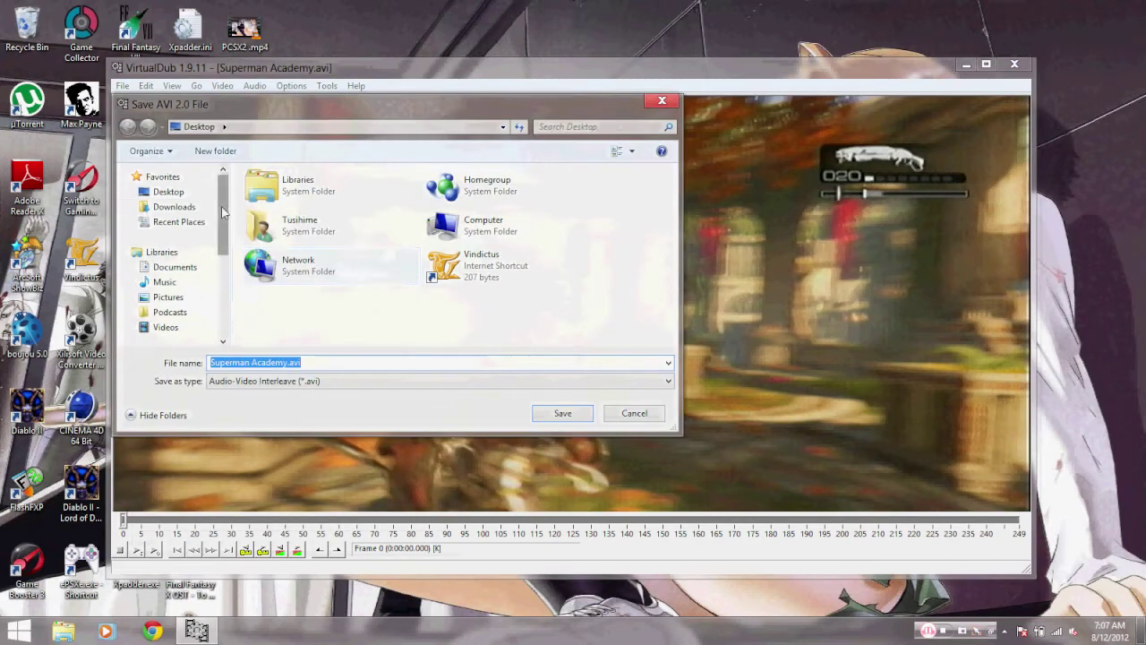
pyautogui.click(168, 192)
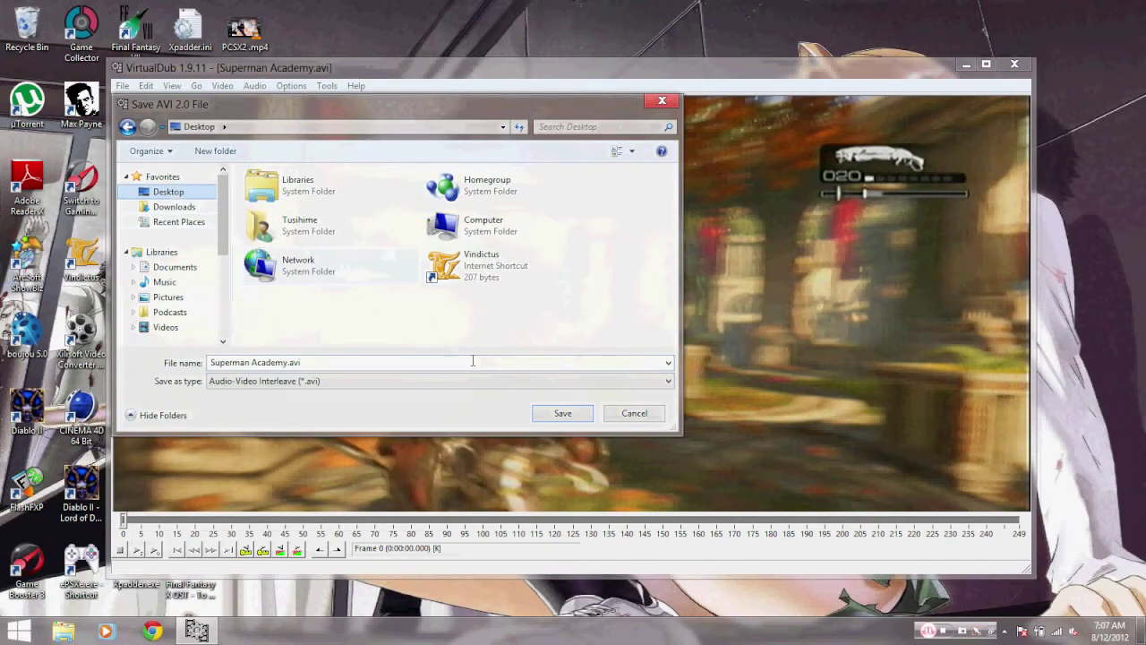
pyautogui.click(561, 414)
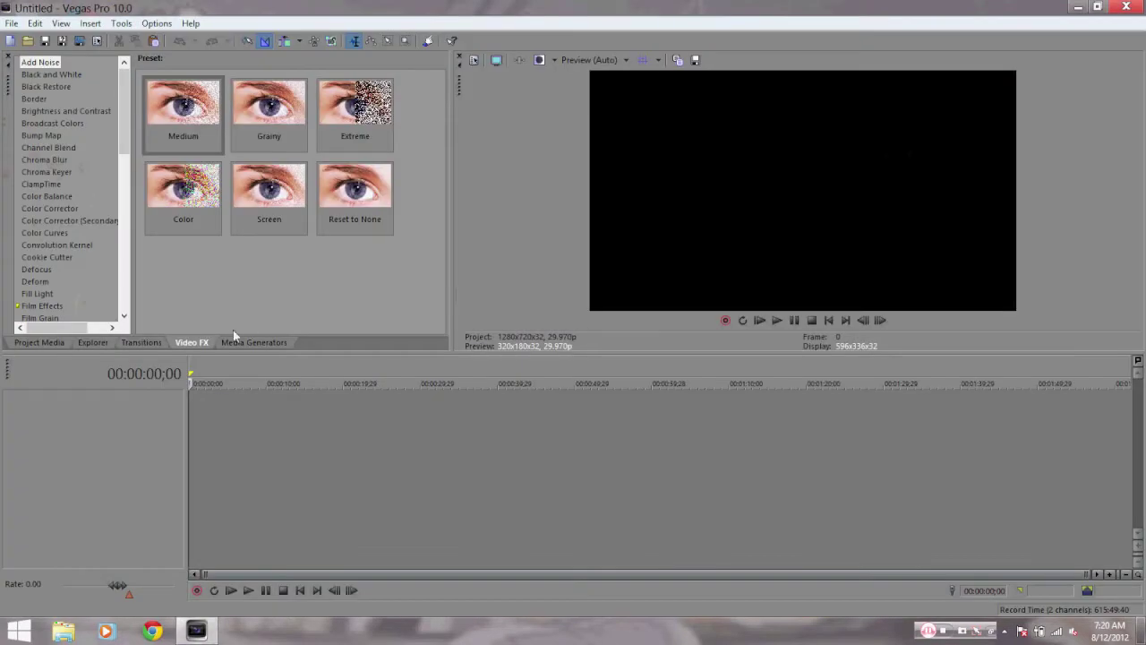
# In Vegas Pro, open Superman Academy.avi from the Desktop onto the timeline.
pyautogui.click(28, 41)
pyautogui.click(409, 134)
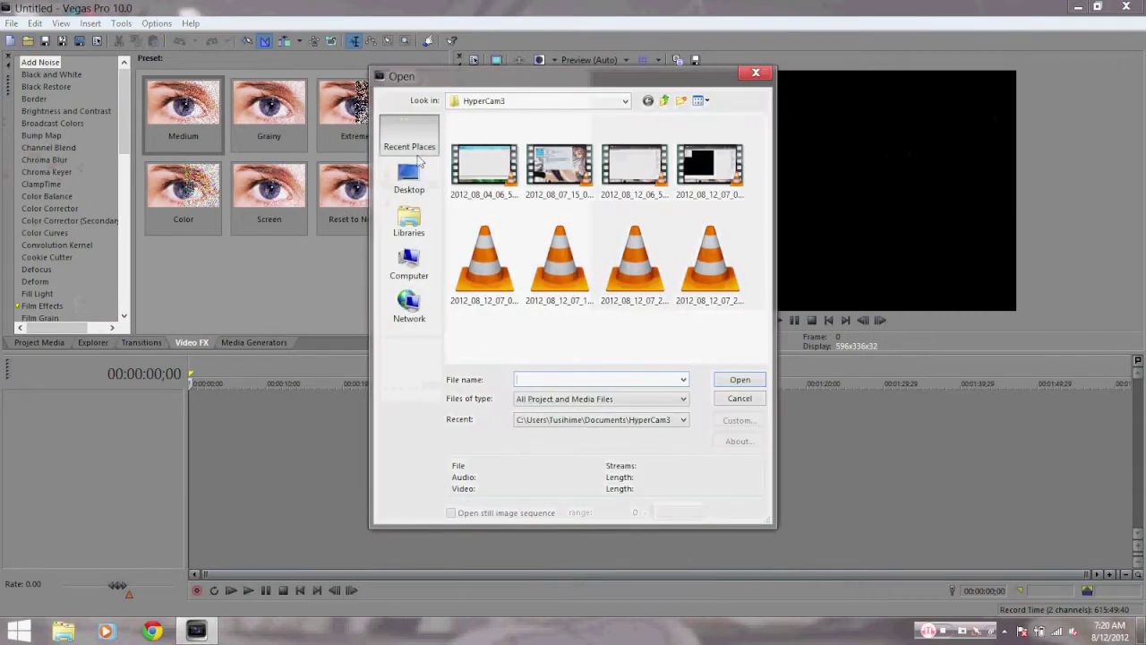
pyautogui.click(419, 185)
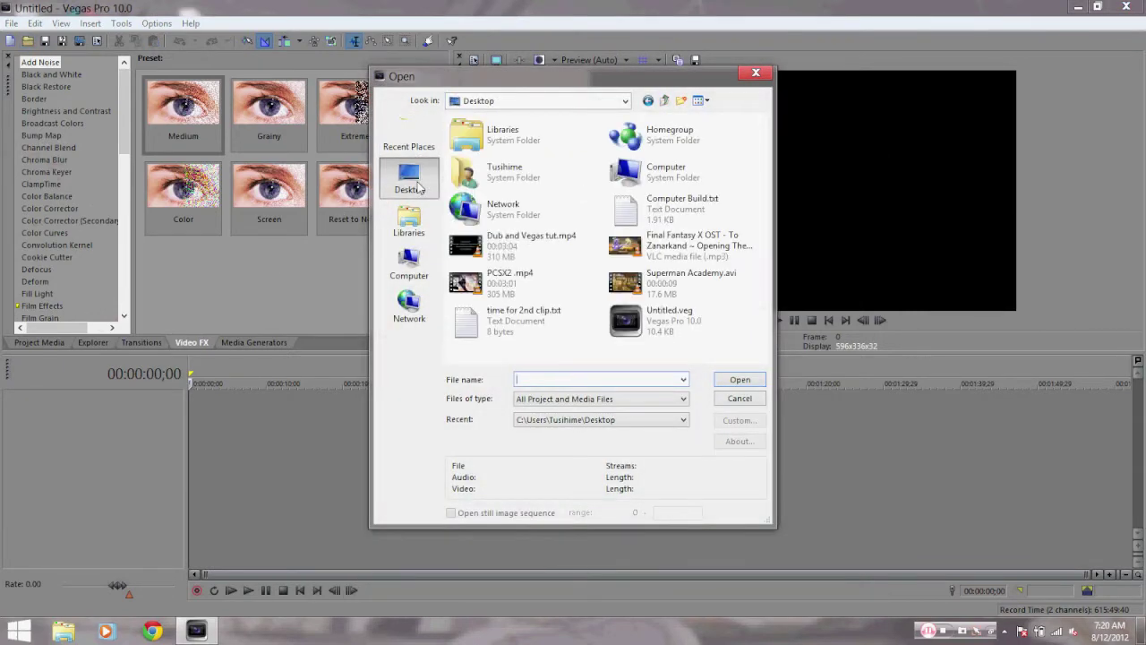
pyautogui.doubleClick(646, 289)
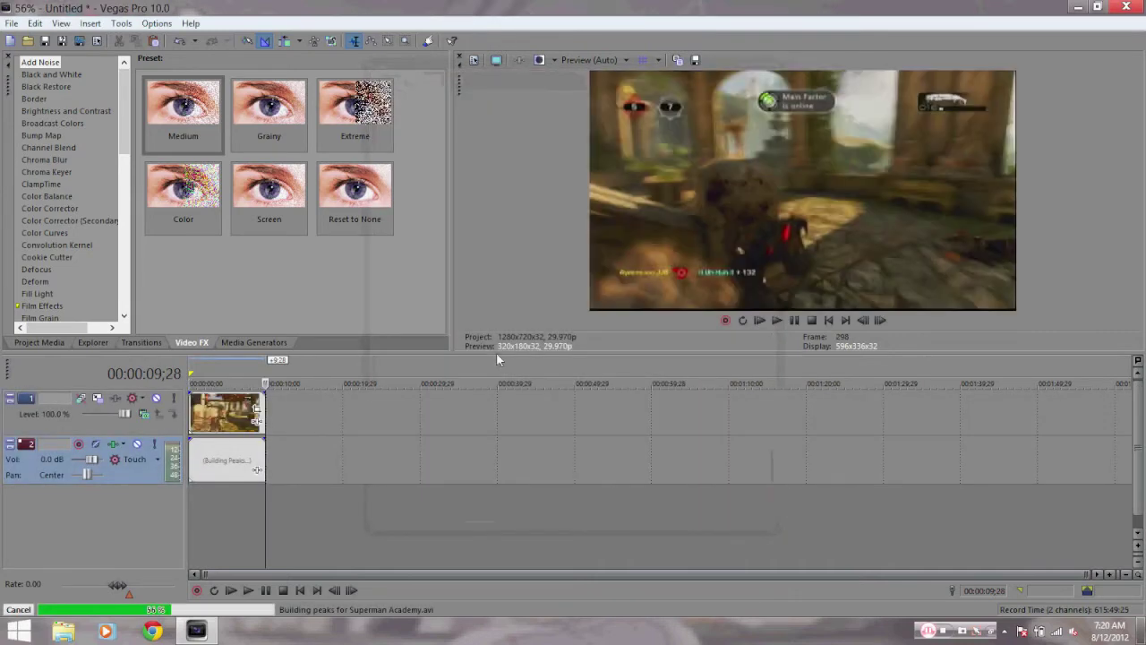
# In the video event's properties, disable resampling and turn off Maintain aspect ratio.
pyautogui.rightClick(226, 427)
pyautogui.click(252, 408)
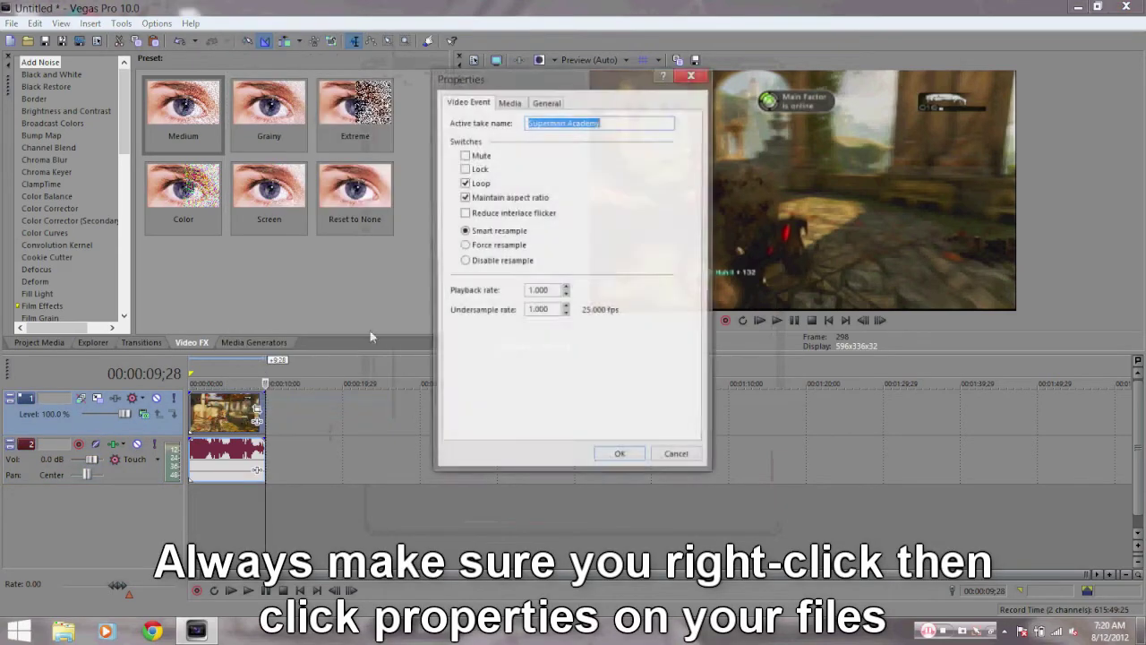
pyautogui.click(473, 265)
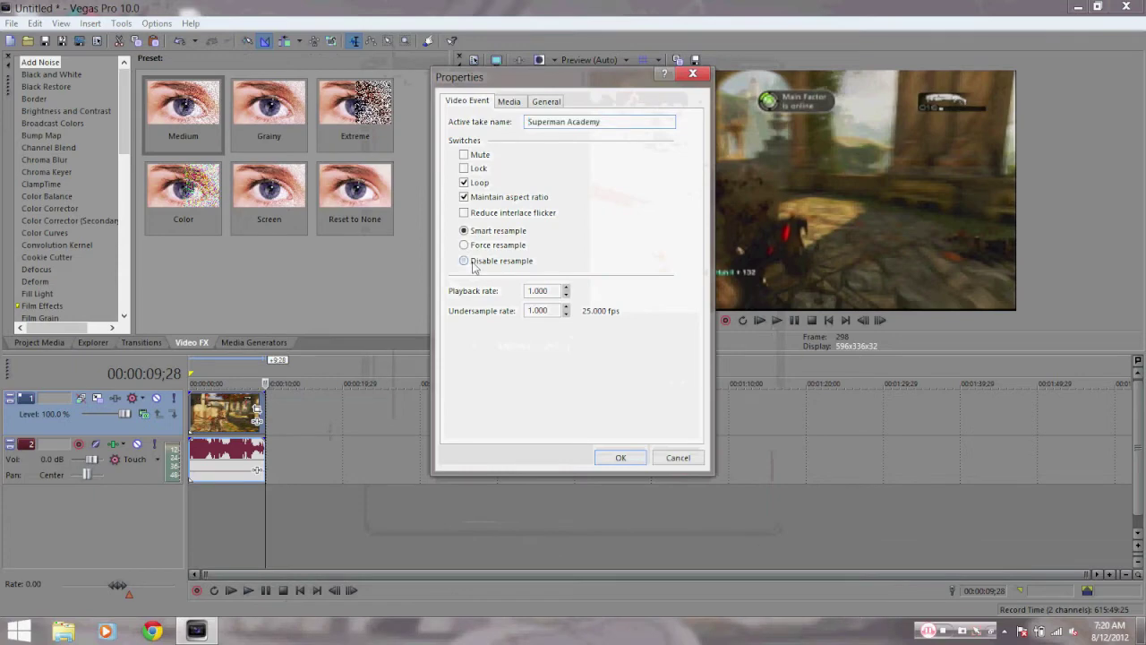
pyautogui.click(477, 199)
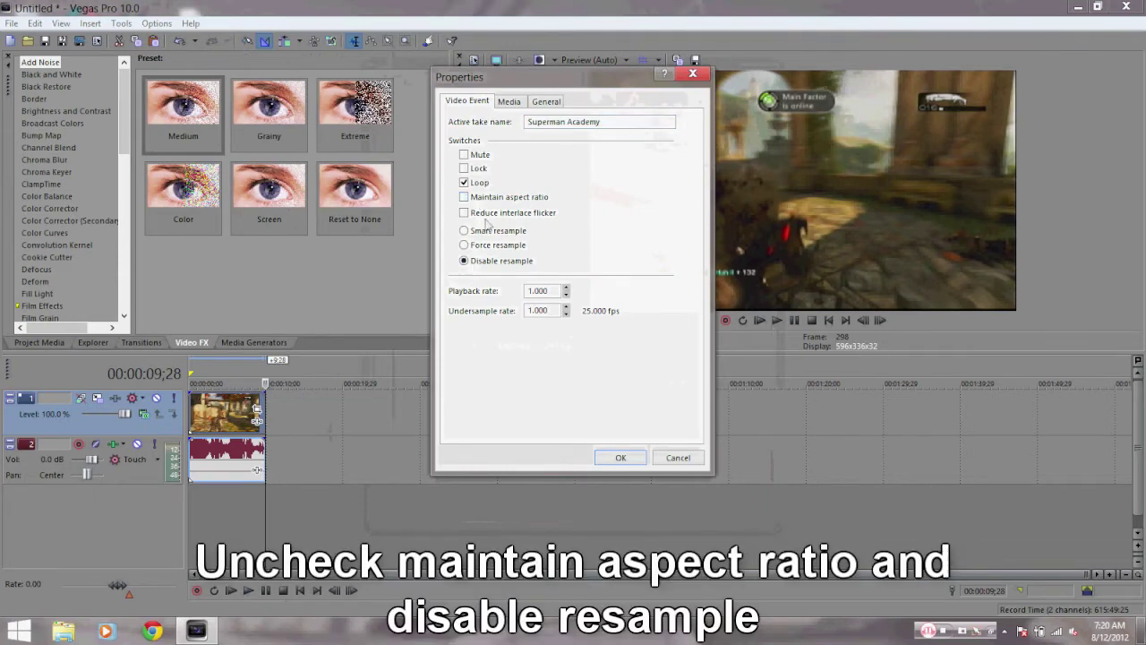
pyautogui.click(621, 457)
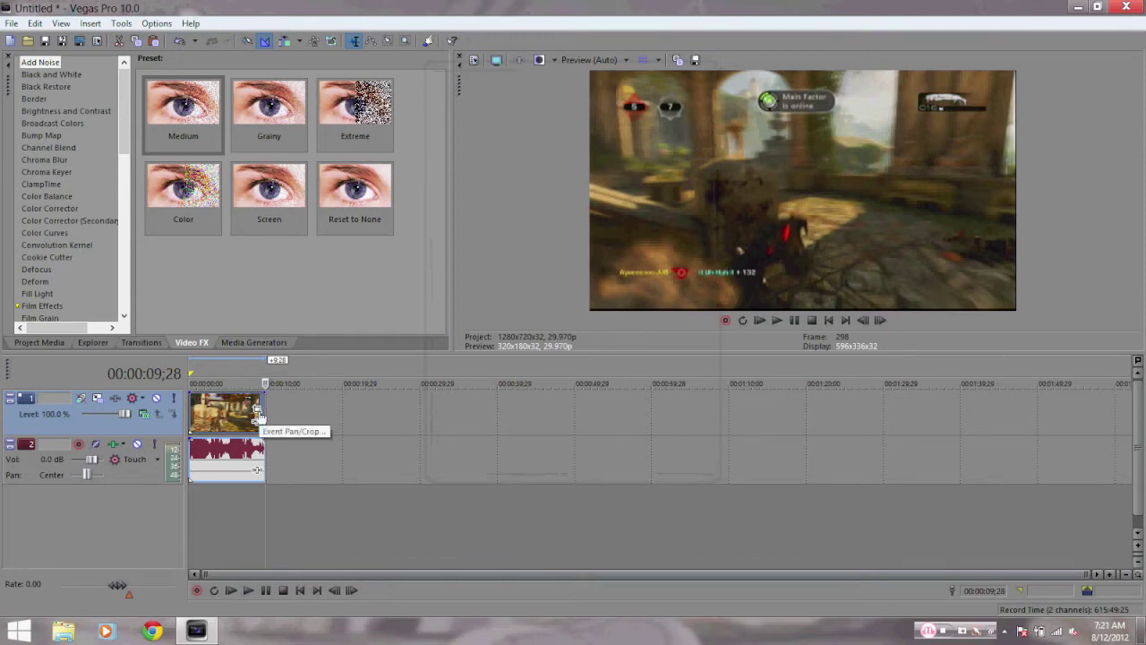
# Crop the video event to 1,255.7 x 706.3 using the custom clips preset that follows 1.85:1 Academy aspect ratio.
pyautogui.click(257, 409)
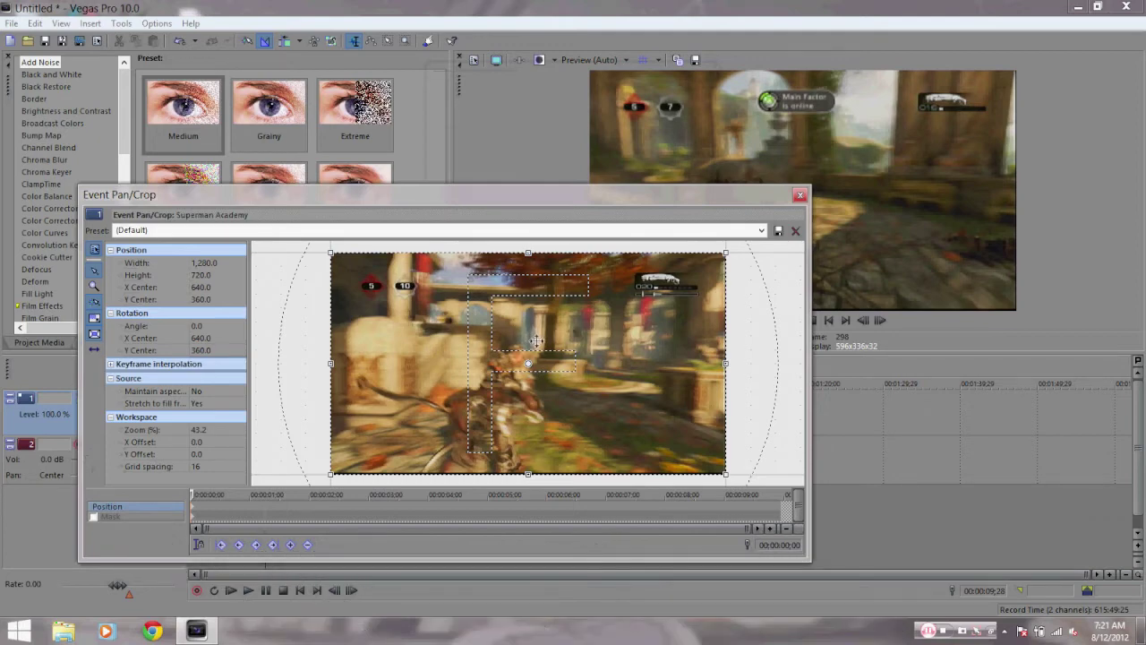
pyautogui.click(739, 231)
pyautogui.scroll(-1, 739, 231)
pyautogui.scroll(-1, 739, 231)
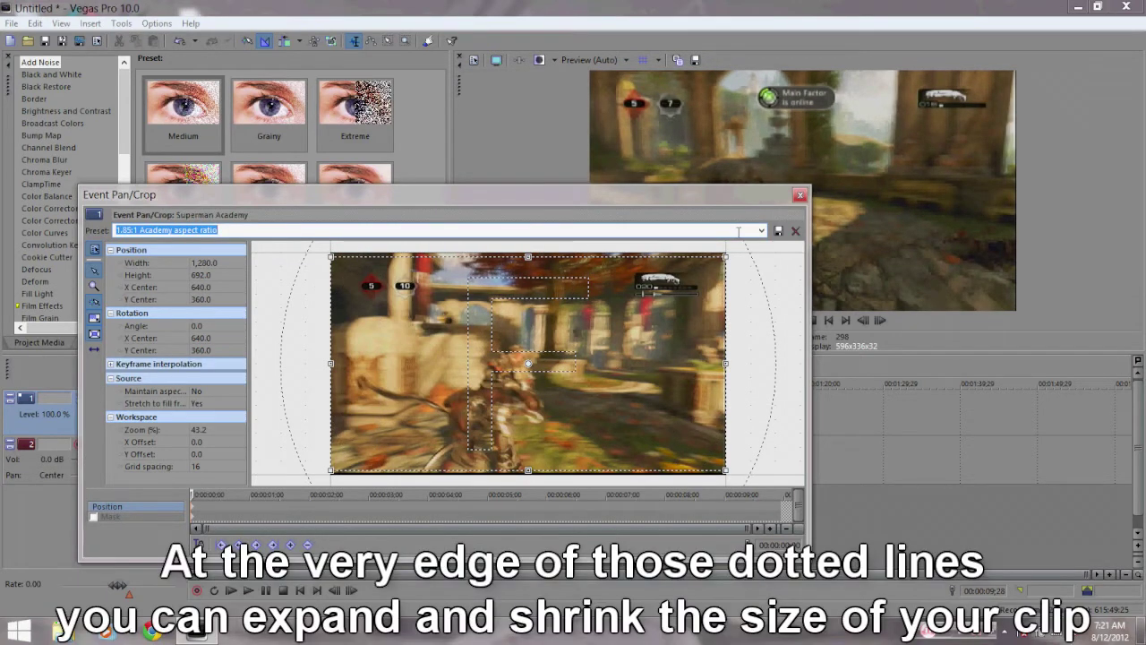
pyautogui.scroll(-1, 739, 231)
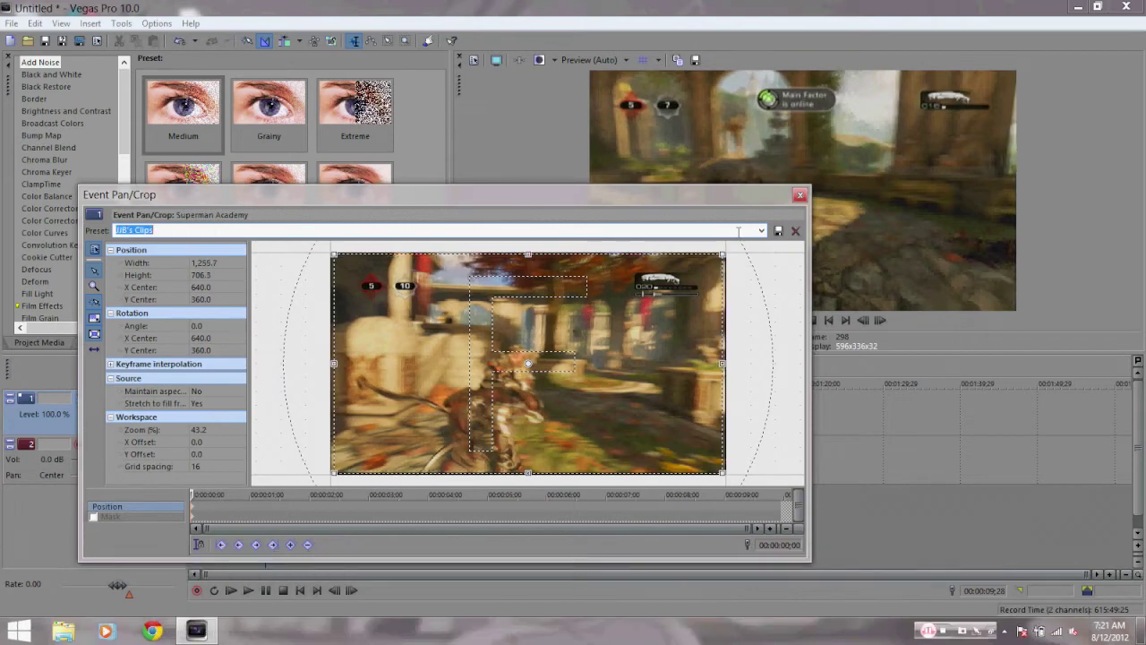
pyautogui.click(801, 195)
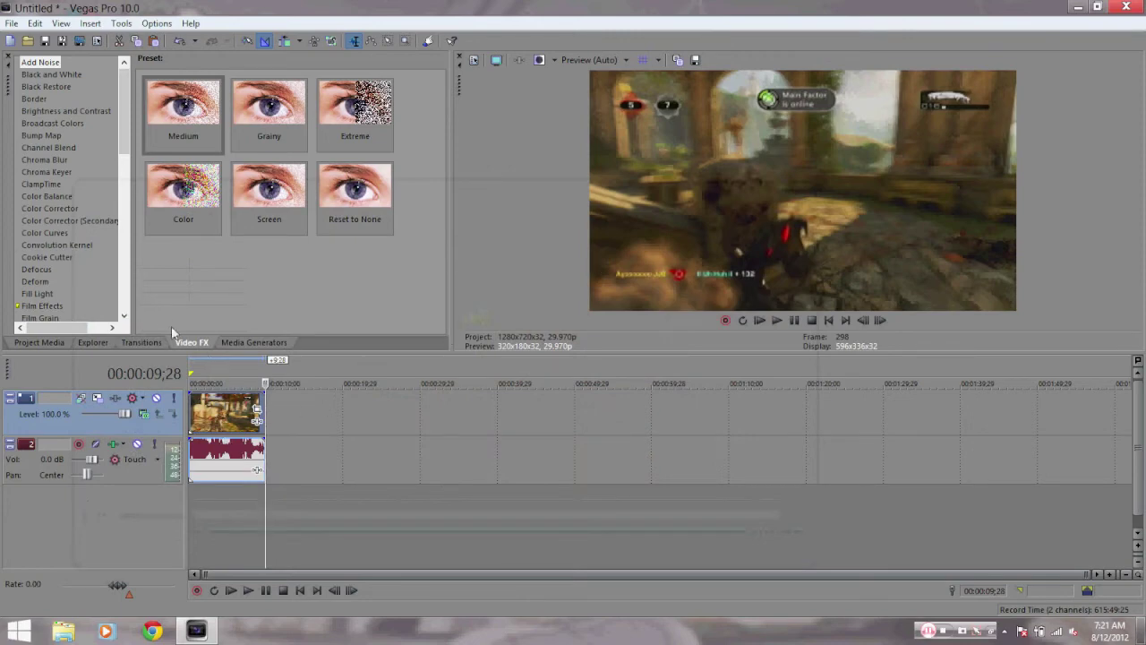
# Apply the Color Corrector (Secondary) effect with the Dazzle preset to the video event.
pyautogui.click(94, 221)
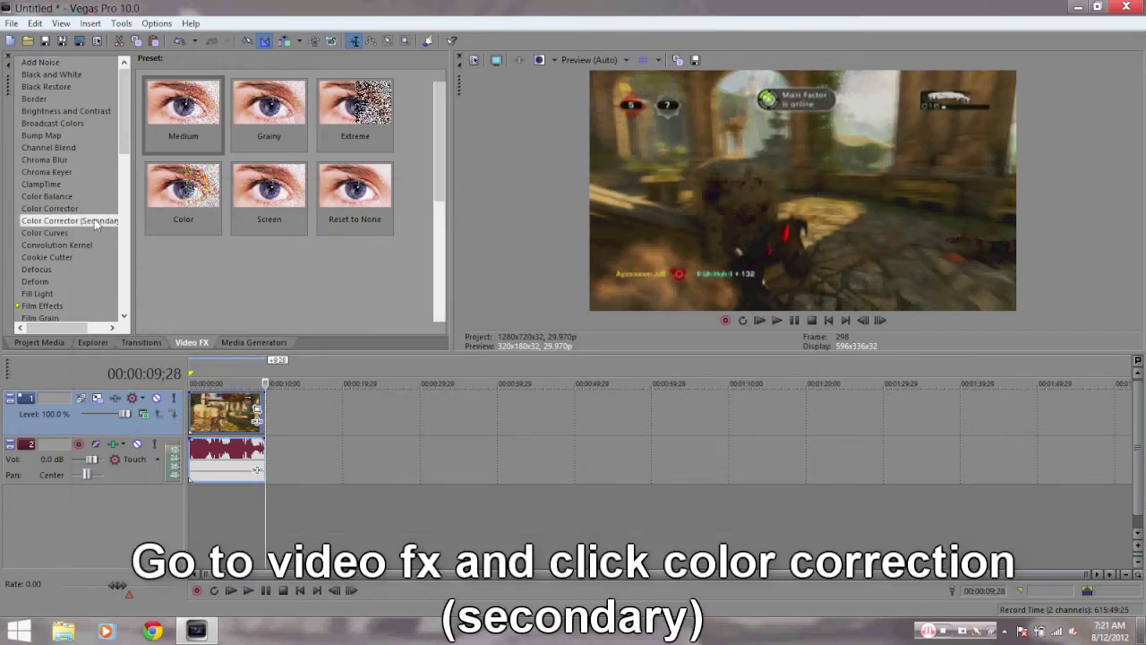
pyautogui.click(94, 222)
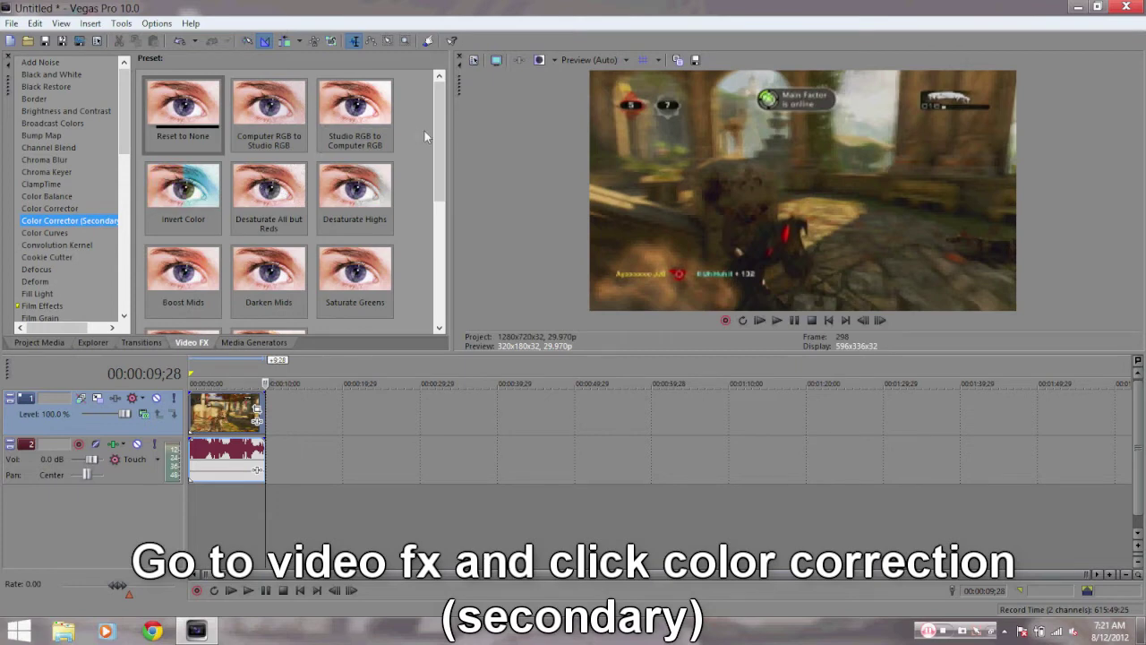
pyautogui.moveTo(438, 139); pyautogui.dragTo(435, 208)
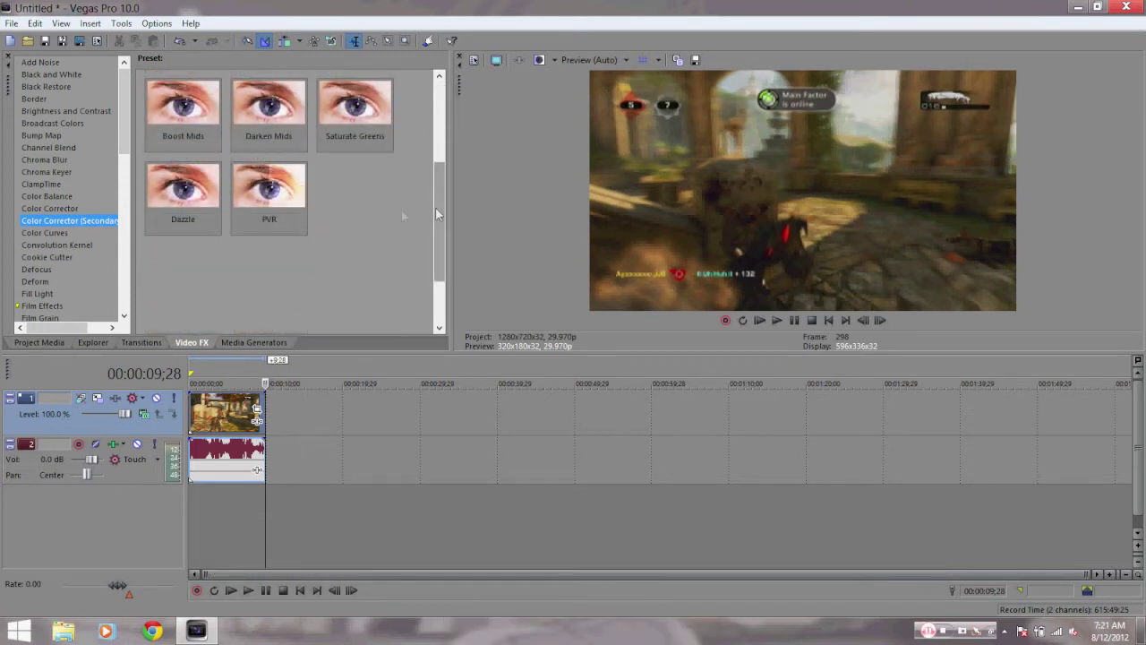
pyautogui.moveTo(189, 202); pyautogui.dragTo(231, 403)
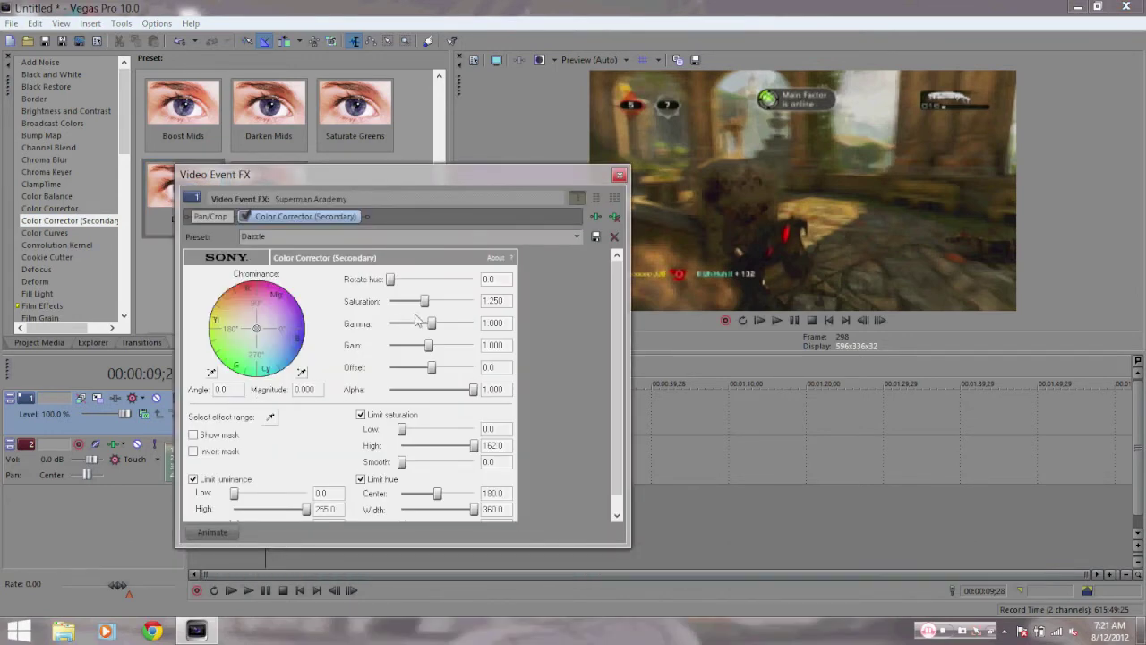
pyautogui.doubleClick(507, 301)
pyautogui.click(619, 175)
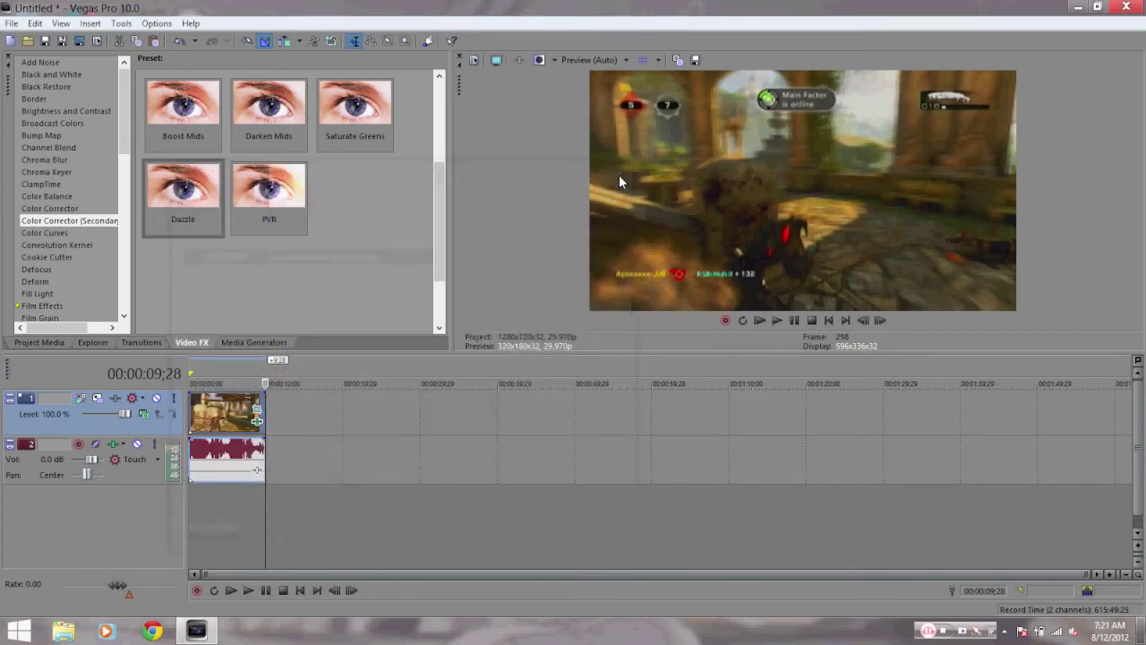
# Select the whole clip as the loop region and set up a render in the MainConcept AVC/AAC (*.mp4) format.
pyautogui.doubleClick(231, 432)
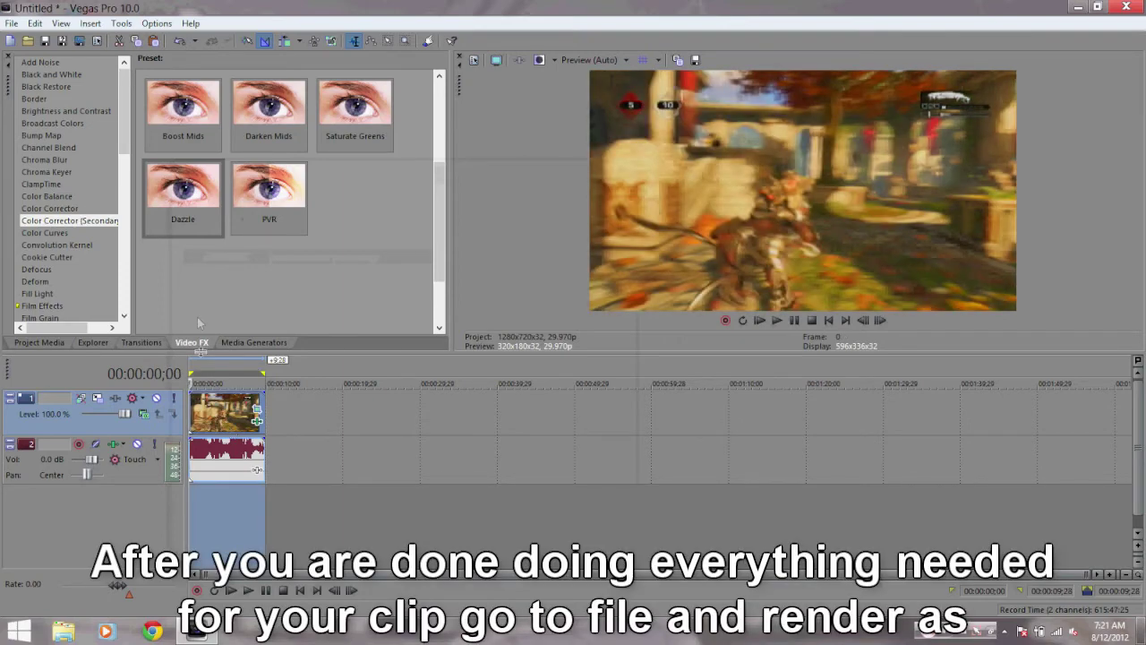
pyautogui.click(11, 24)
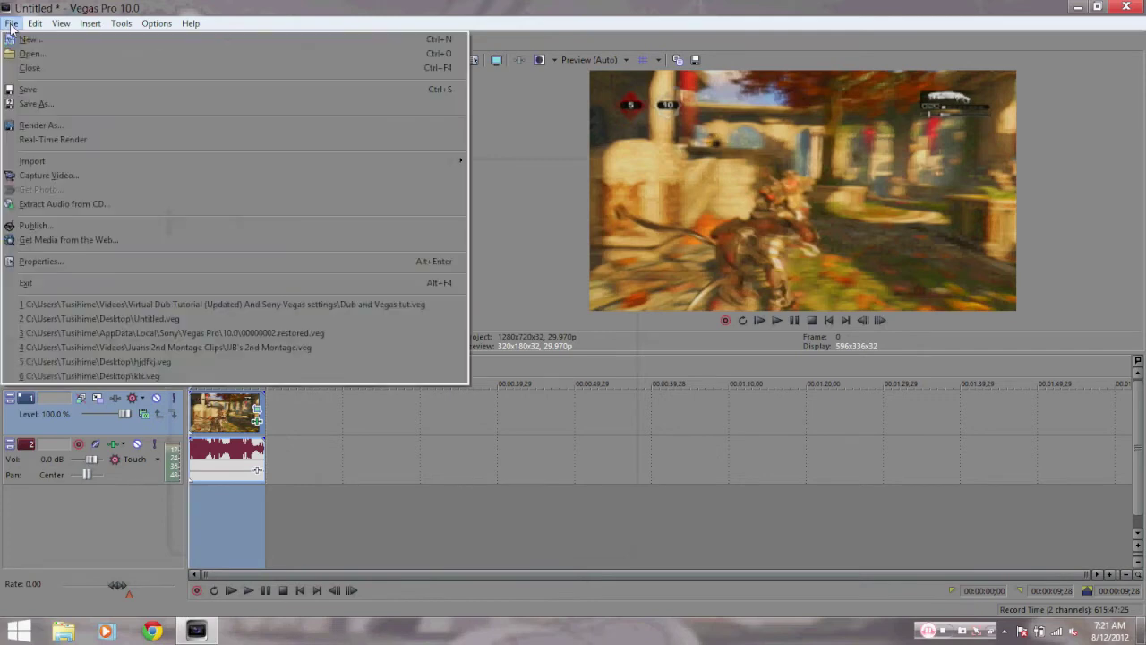
pyautogui.click(39, 124)
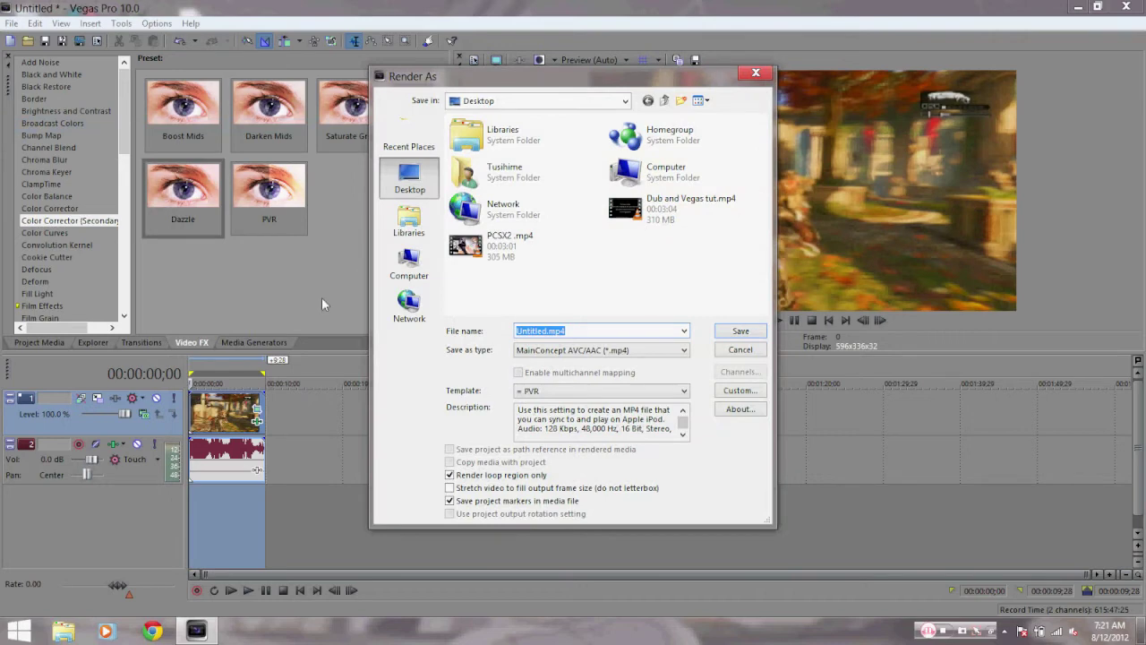
pyautogui.click(591, 351)
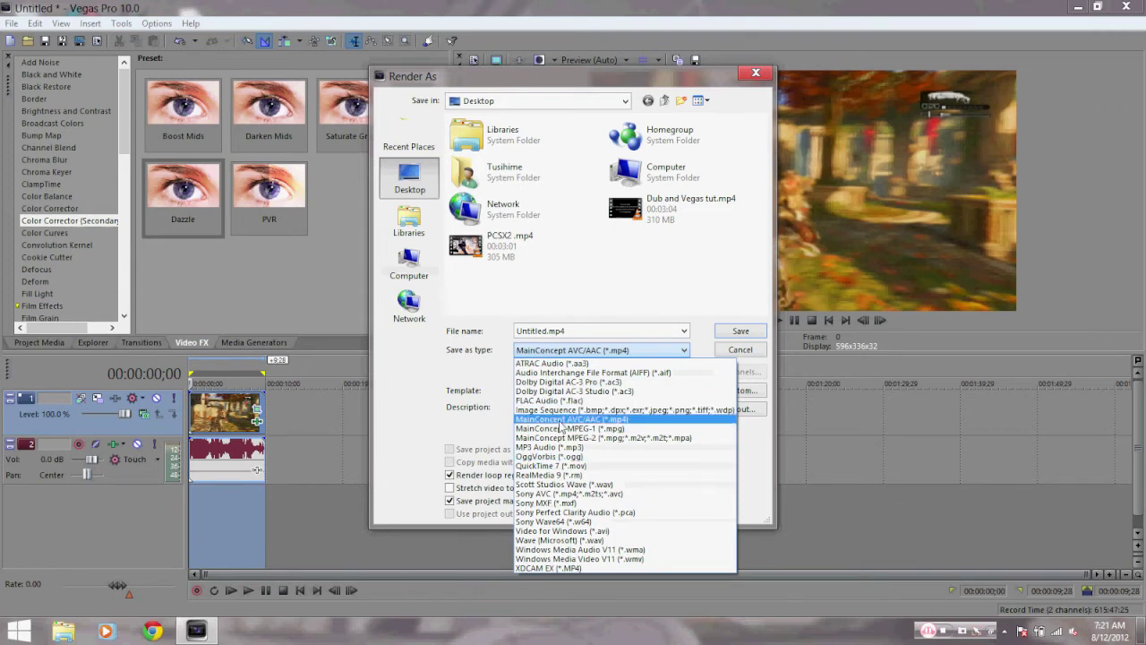
pyautogui.click(560, 419)
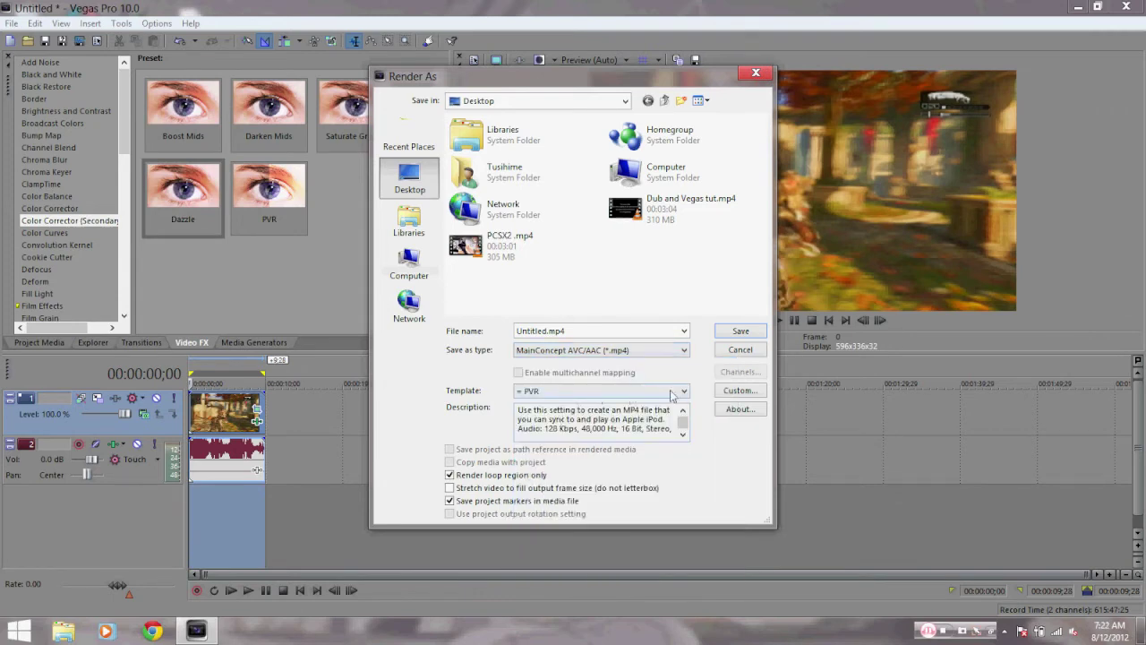
# Customize the PVR render template with a 1280 x 720 custom frame size, source frame size adjustment off and 2 reference frames.
pyautogui.click(740, 390)
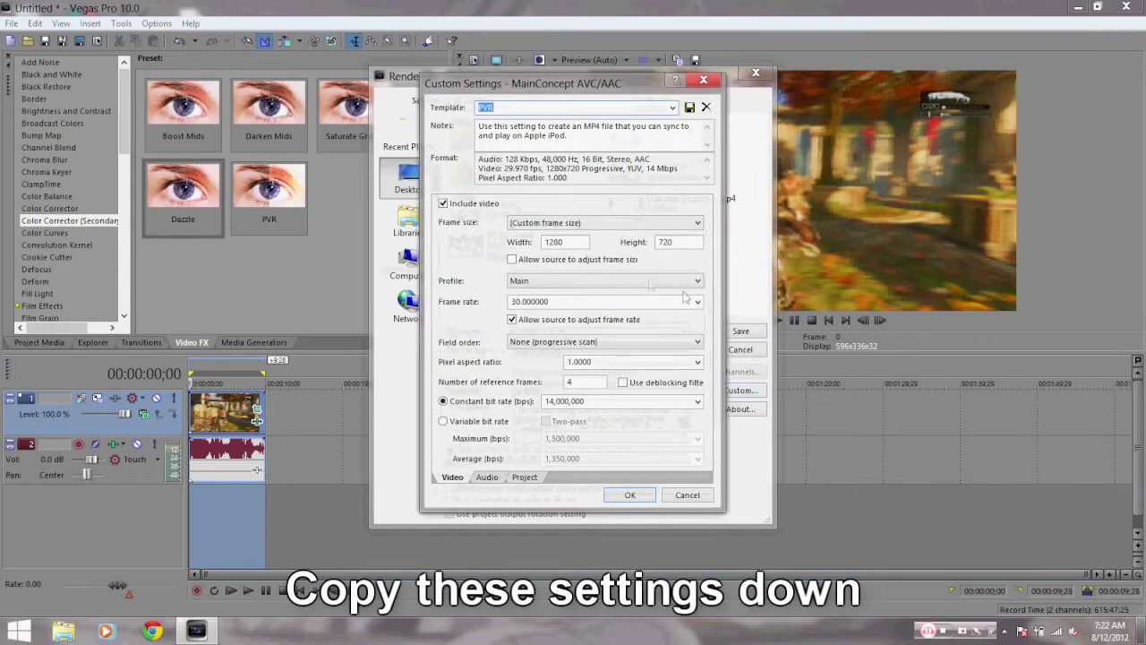
pyautogui.click(590, 224)
pyautogui.click(587, 245)
pyautogui.click(587, 223)
pyautogui.click(587, 237)
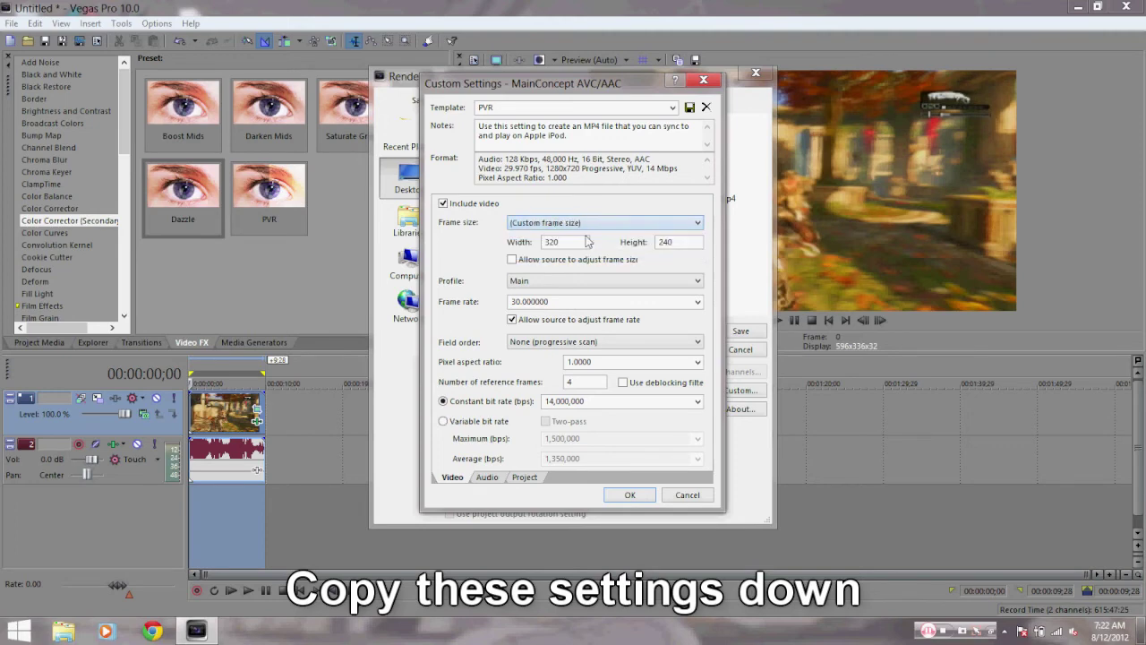
pyautogui.moveTo(581, 242); pyautogui.dragTo(492, 239)
pyautogui.write('128')
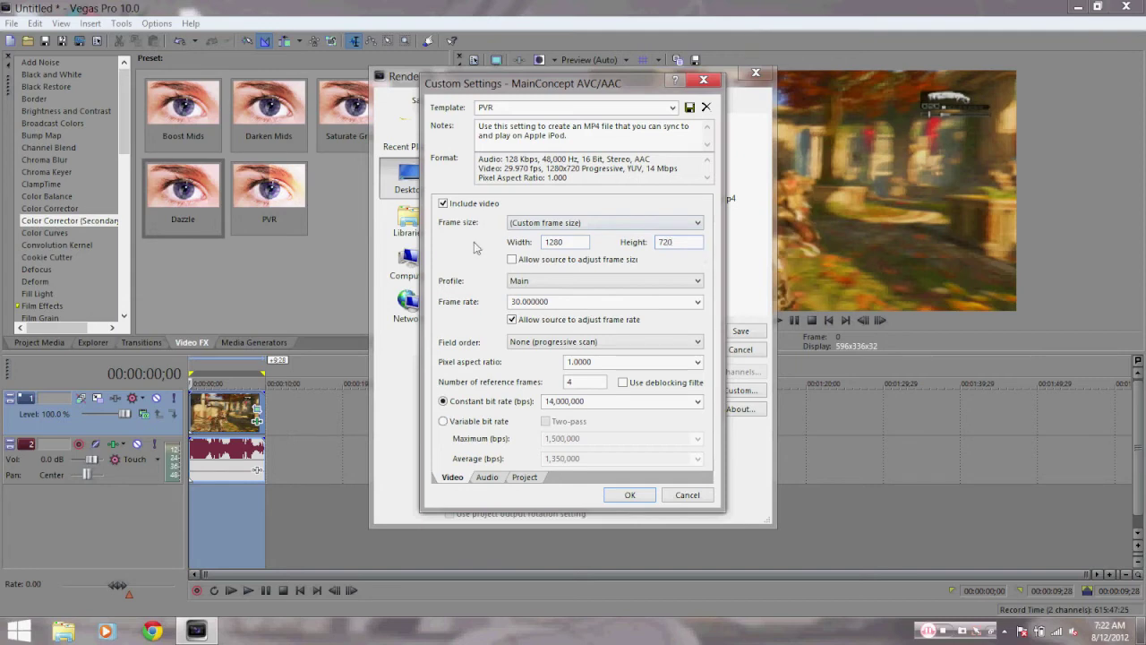
pyautogui.doubleClick(556, 244)
pyautogui.moveTo(686, 242); pyautogui.dragTo(639, 233)
pyautogui.click(599, 260)
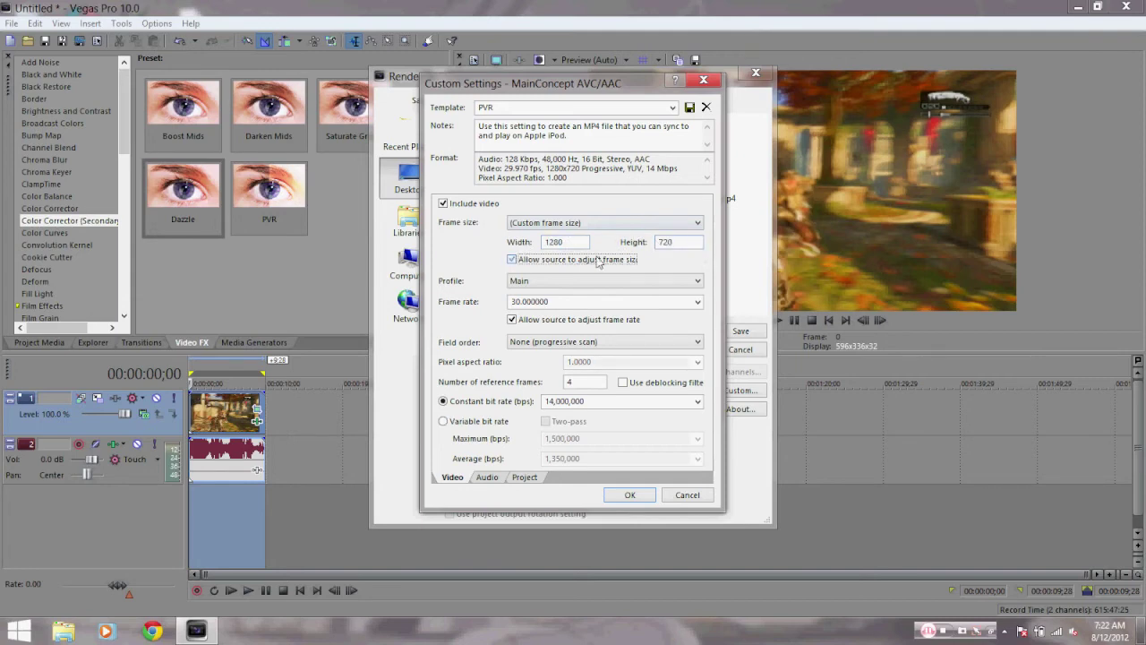
pyautogui.click(569, 261)
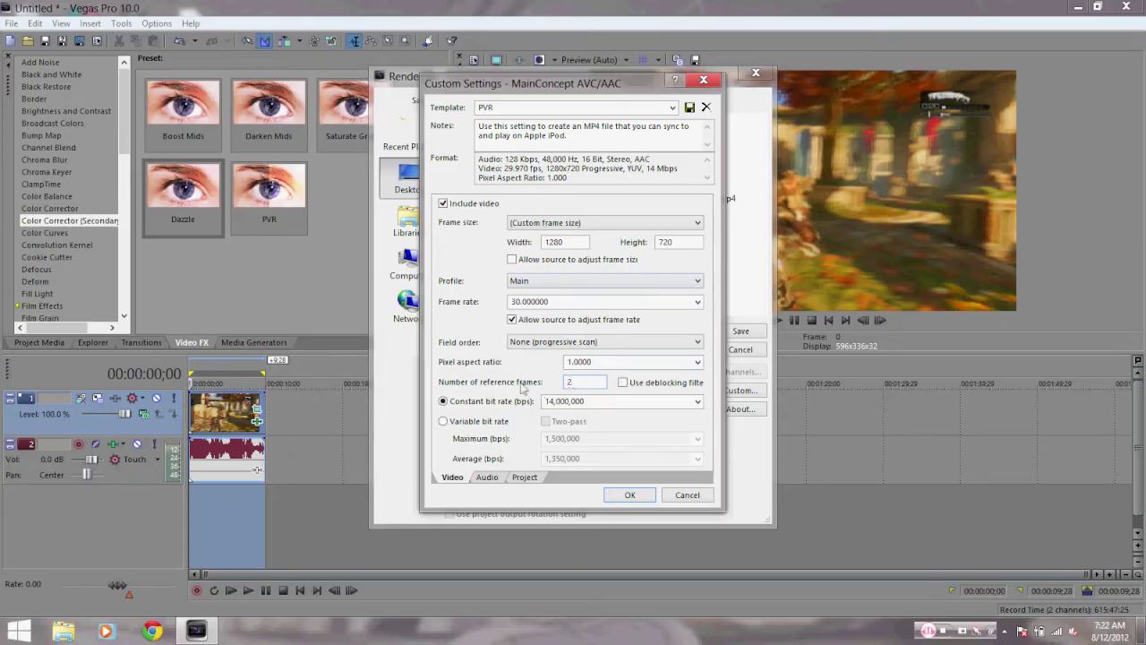
# Enter the template's constant bit rate, accept the custom settings and render the clip to the Desktop as Untitled.mp4.
pyautogui.doubleClick(553, 404)
pyautogui.click(553, 404)
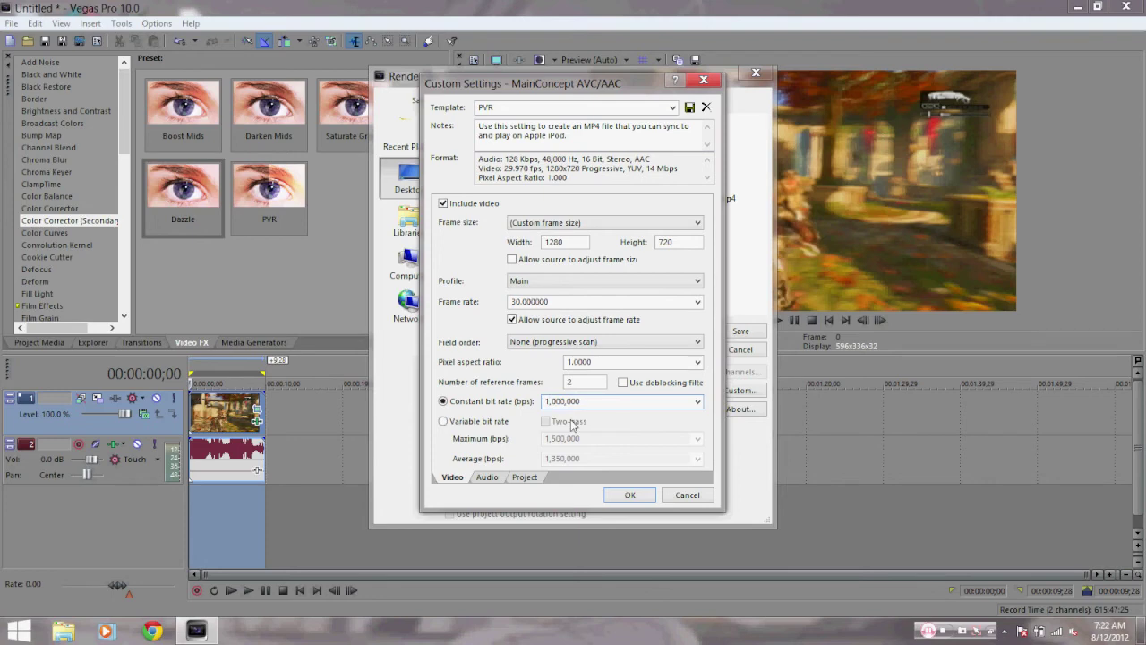
pyautogui.write('0')
pyautogui.doubleClick(607, 401)
pyautogui.click(631, 494)
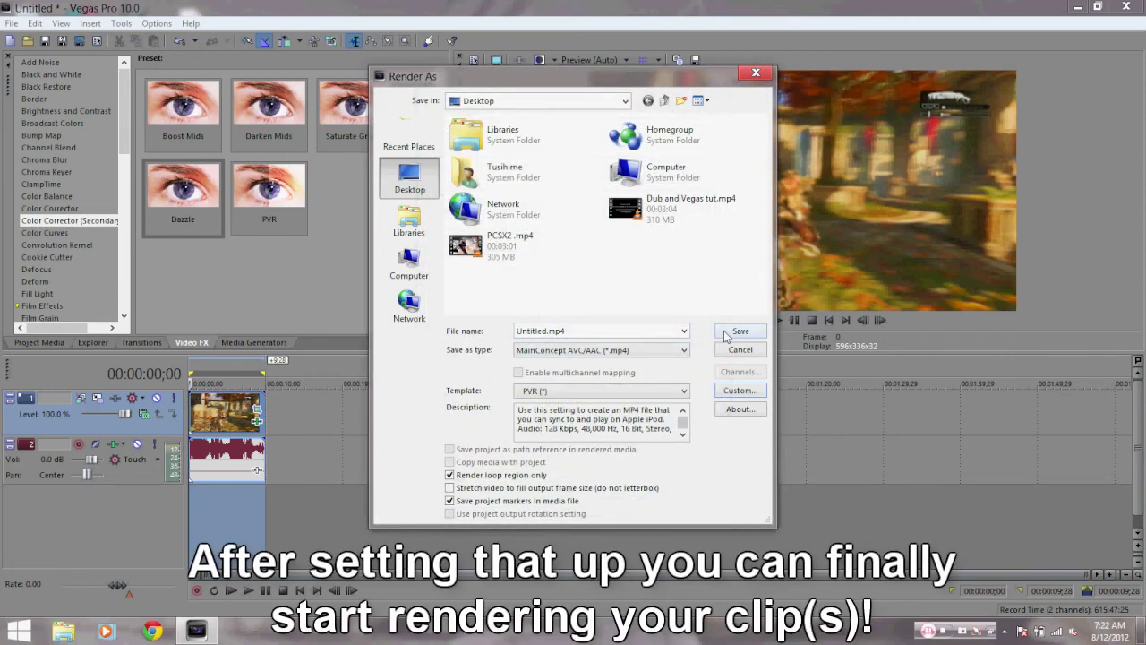
pyautogui.click(739, 331)
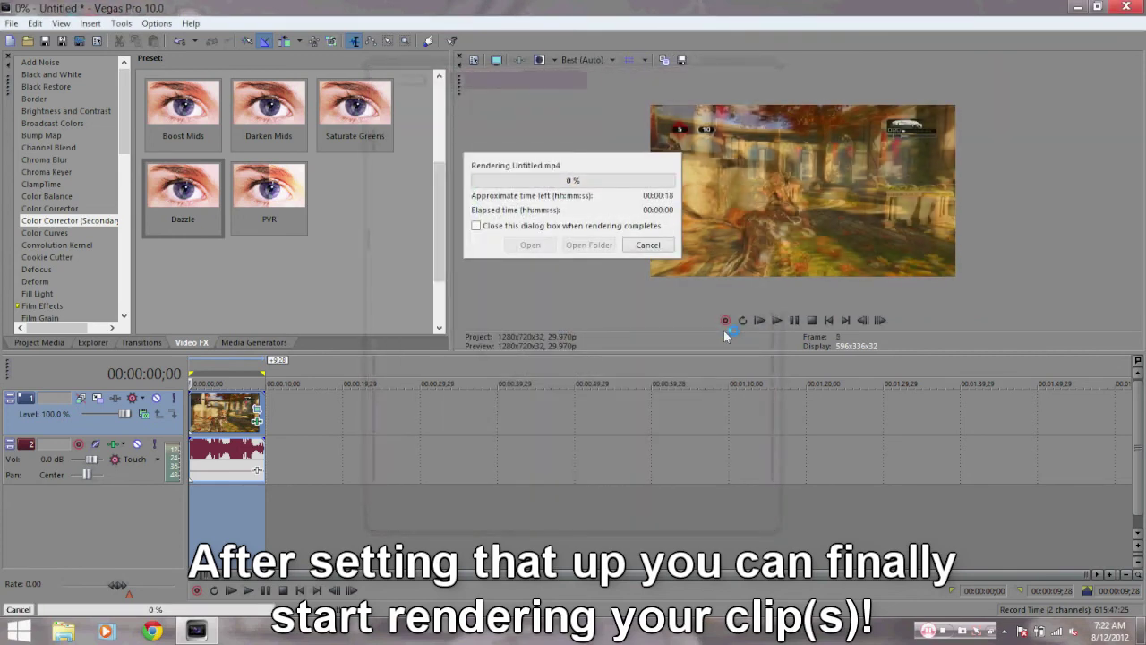